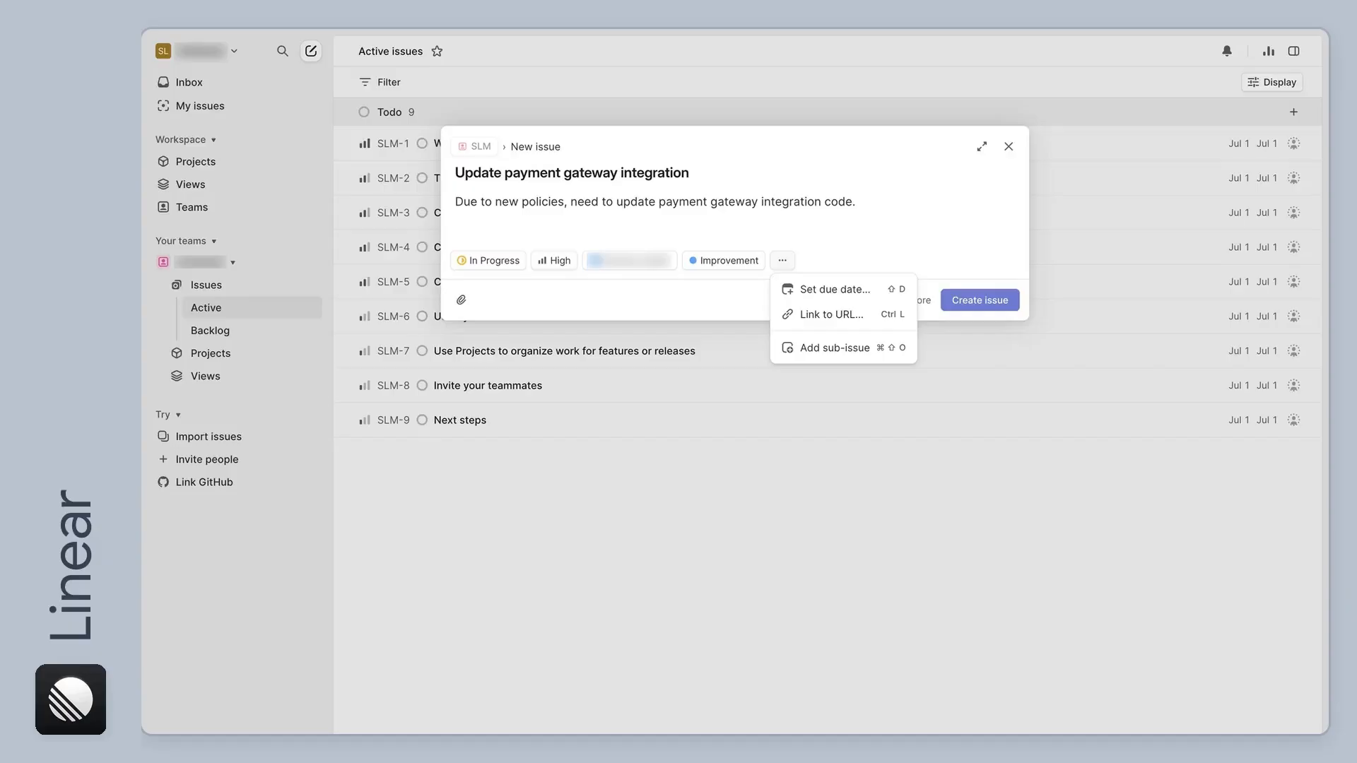
Step: Set a custom due date of 30 August 2024 on the new issue
key("shift+d")
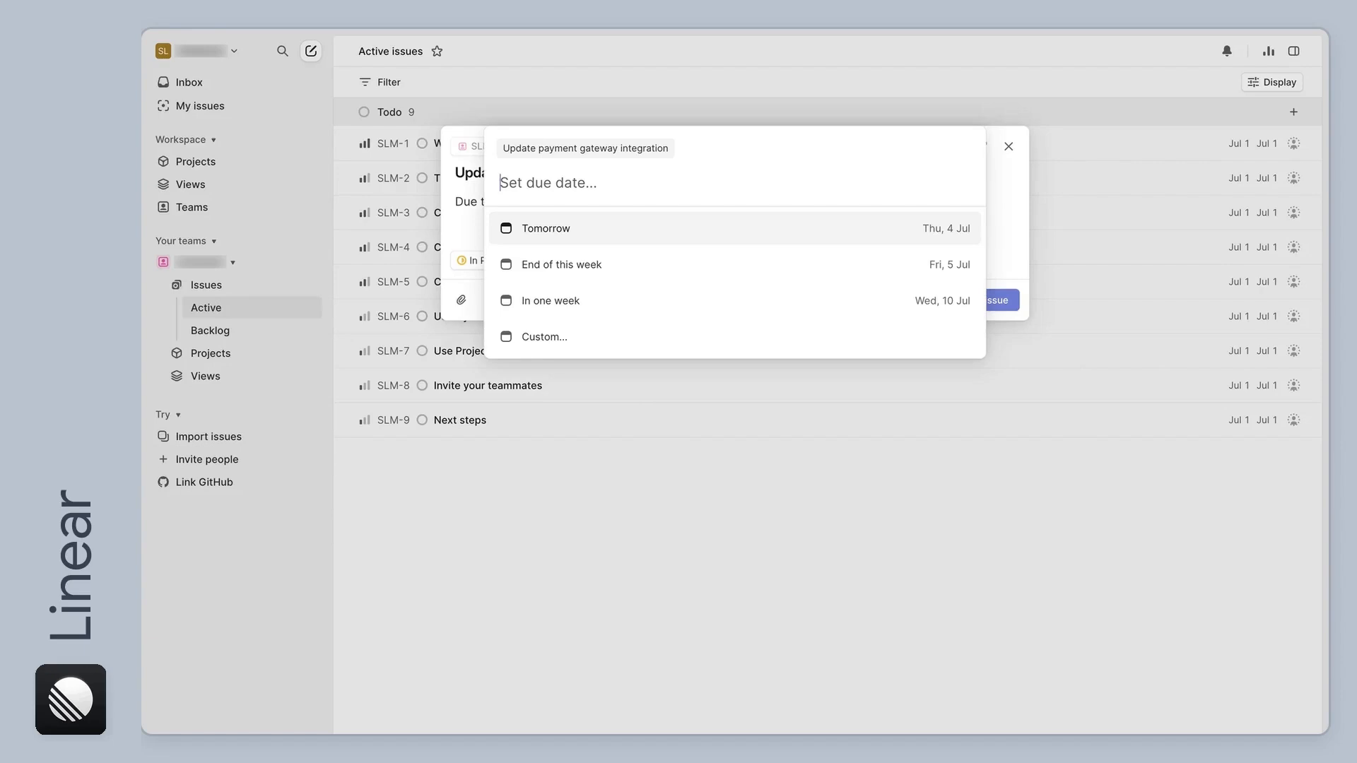
key("Up")
key("Return")
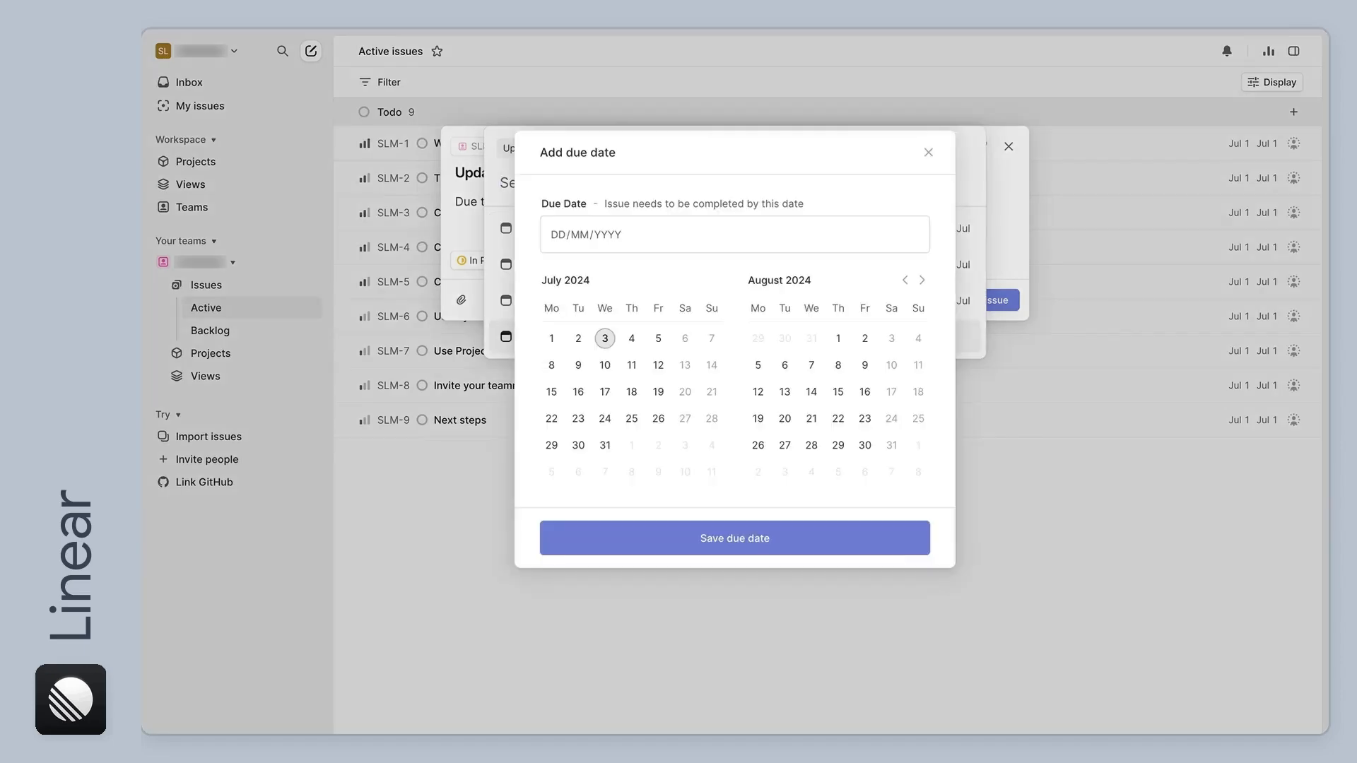
left_click(864, 445)
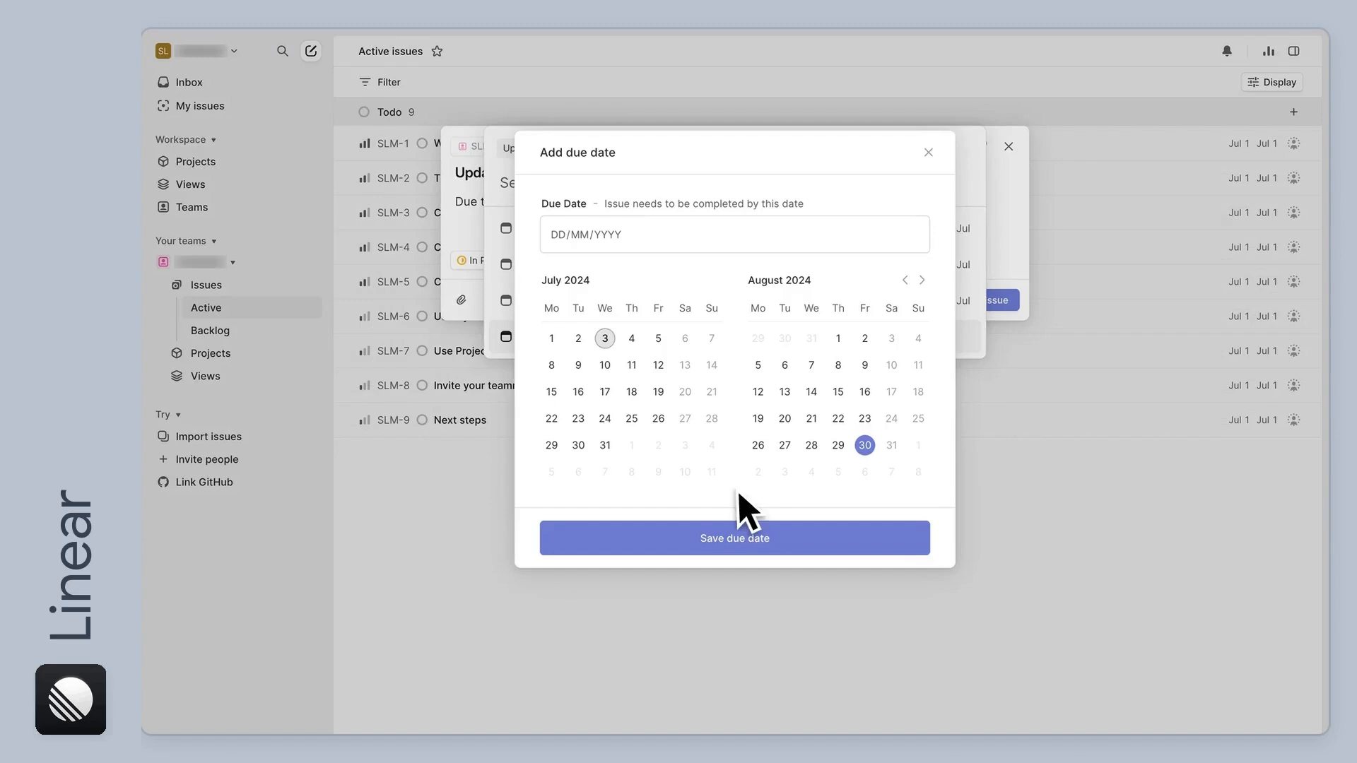
left_click(735, 538)
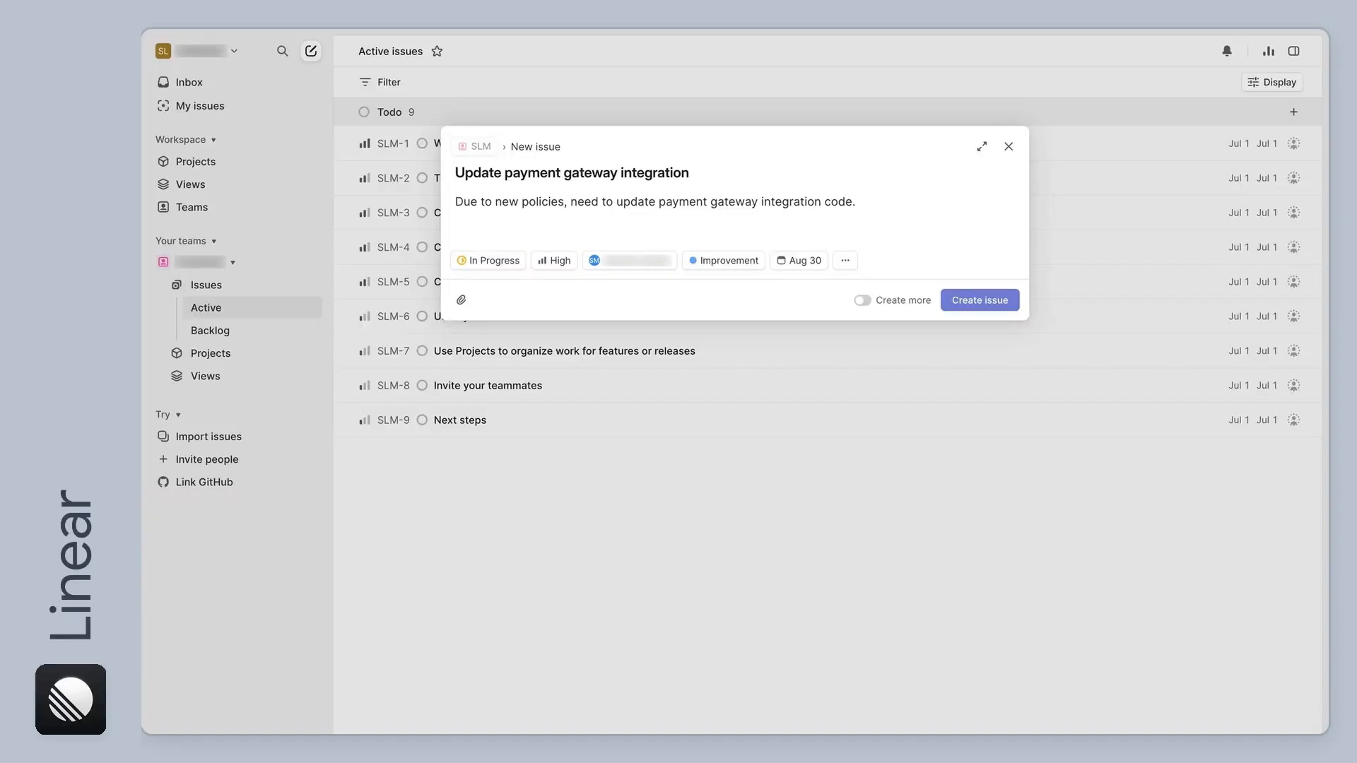
Step: Attach a URL link titled "Payment Issues" to the new issue
left_click(845, 260)
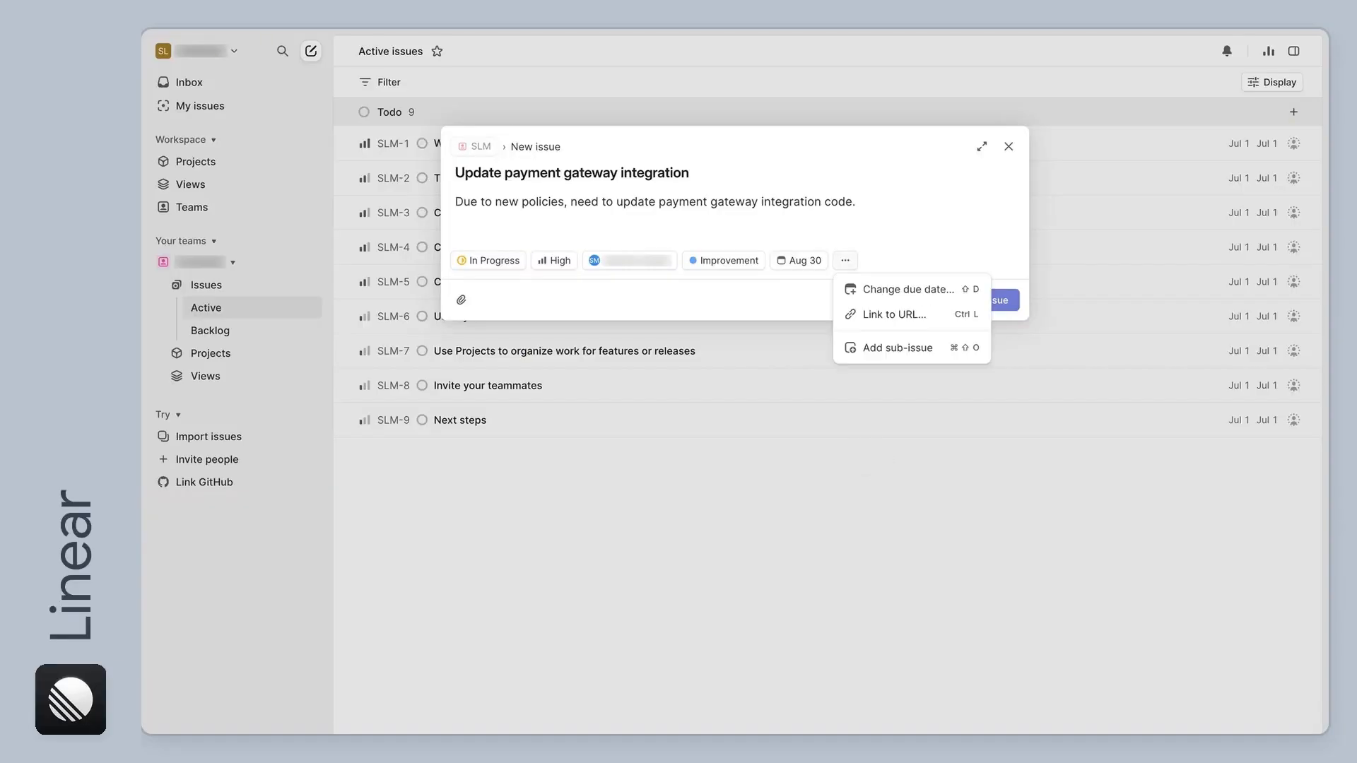
key("ctrl+l")
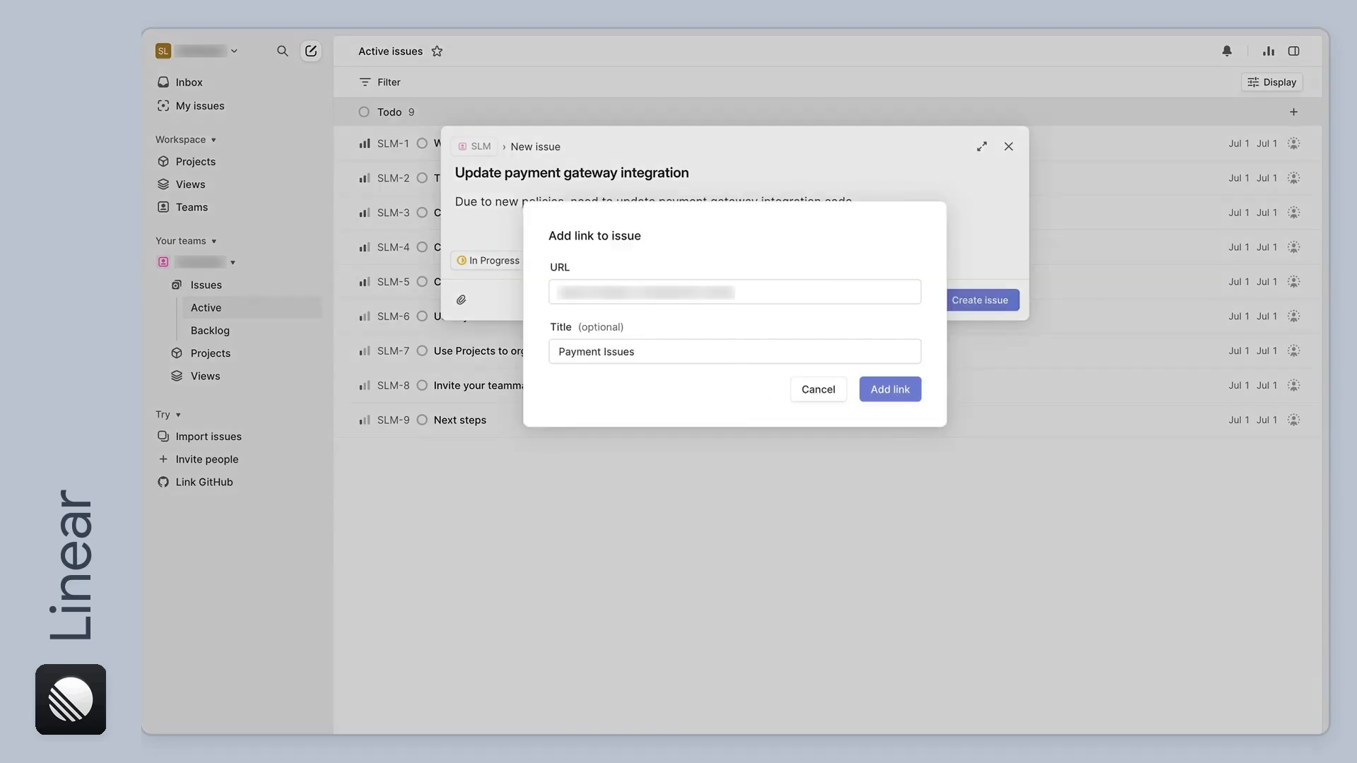
key("Return")
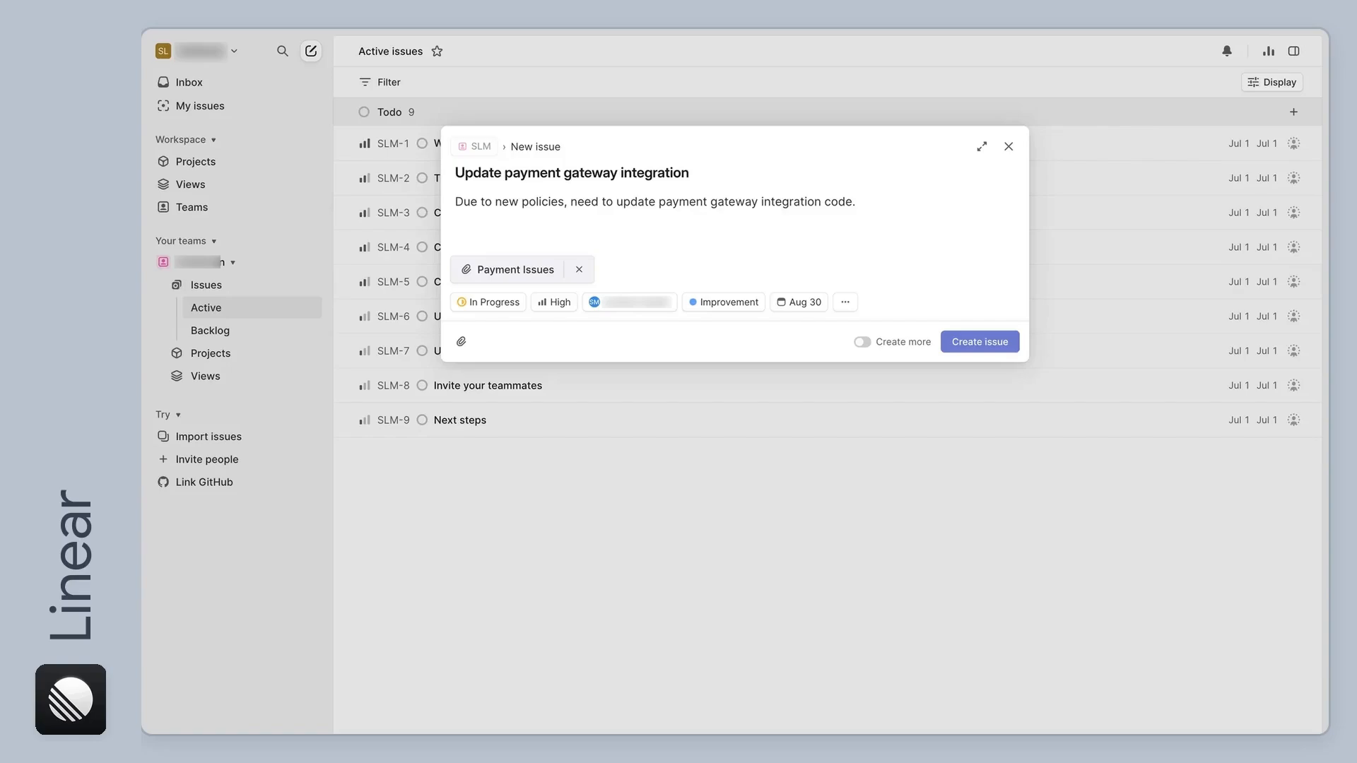
Step: Add a High-priority sub-issue titled "Update user interface" with the description "Needs a slight update for the interface."
left_click(845, 302)
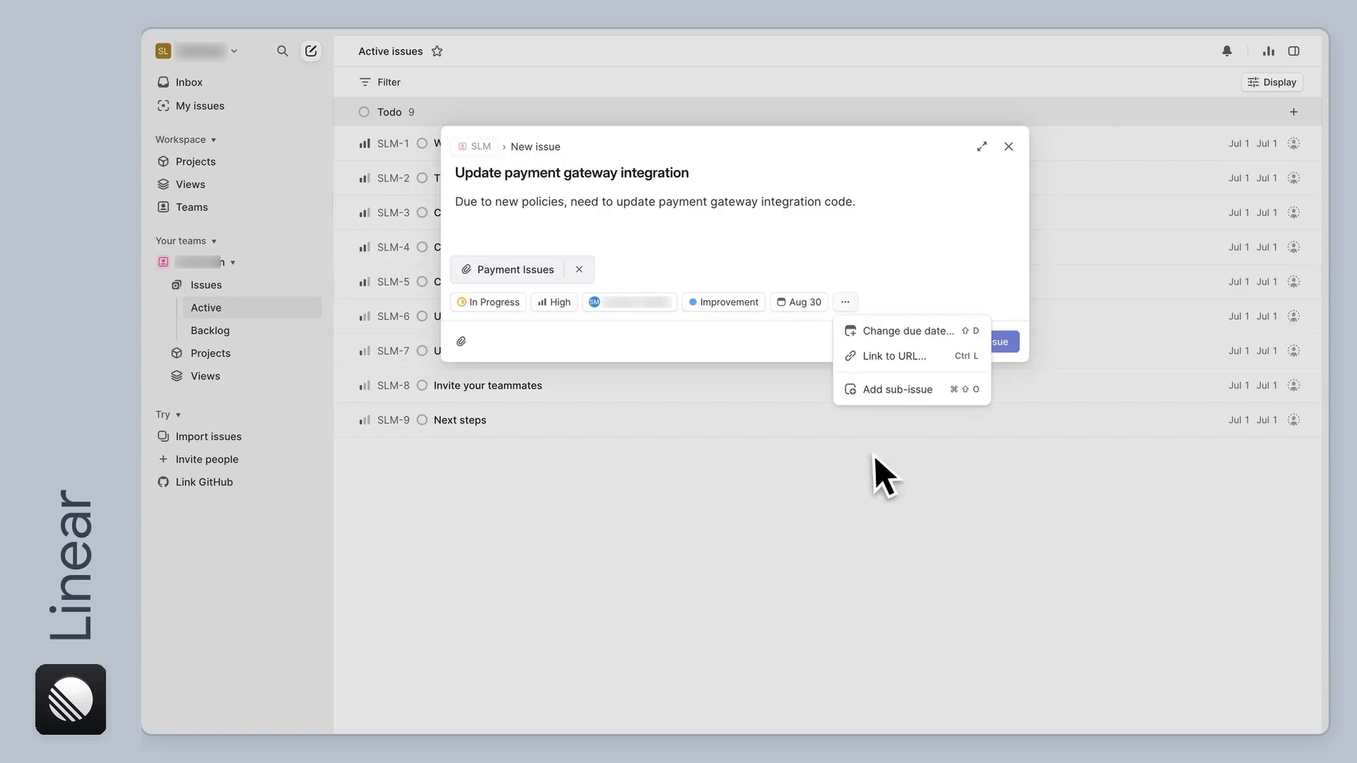
left_click(896, 390)
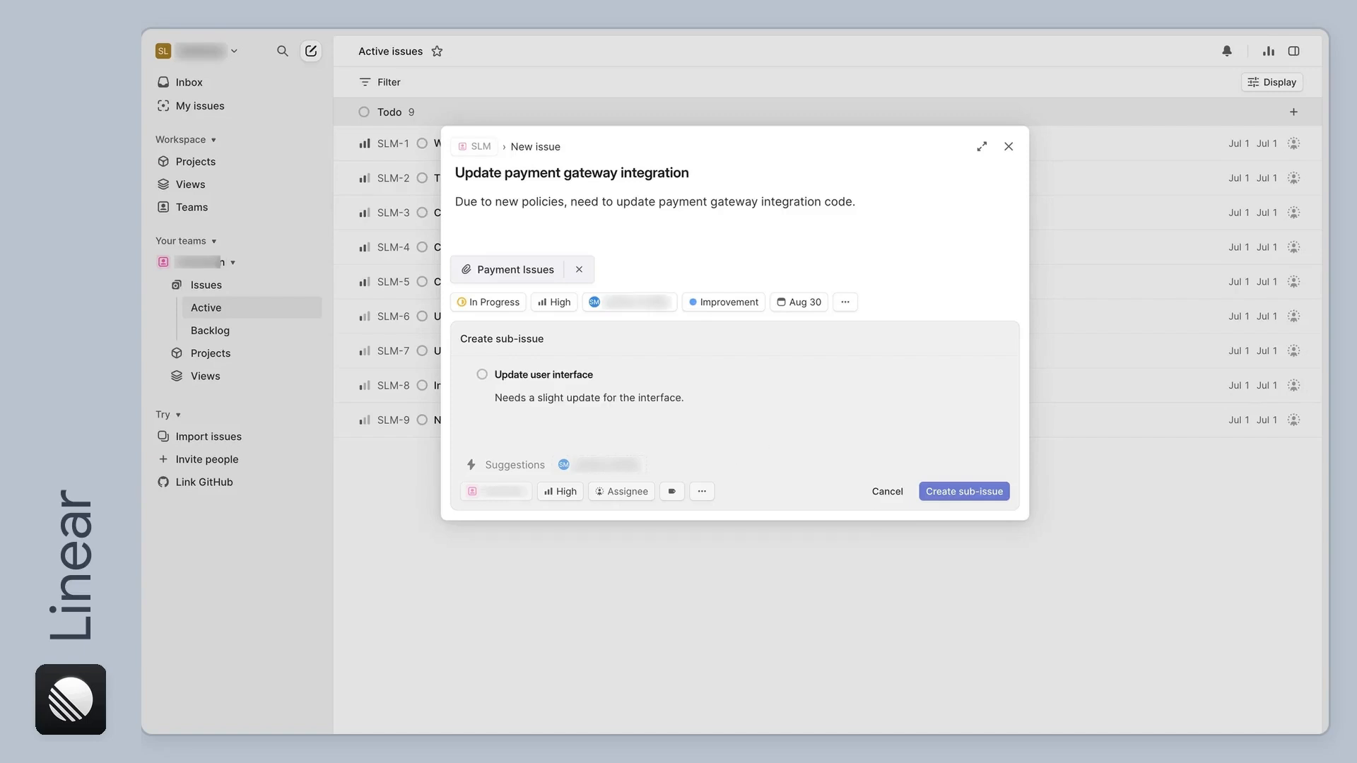
left_click(963, 491)
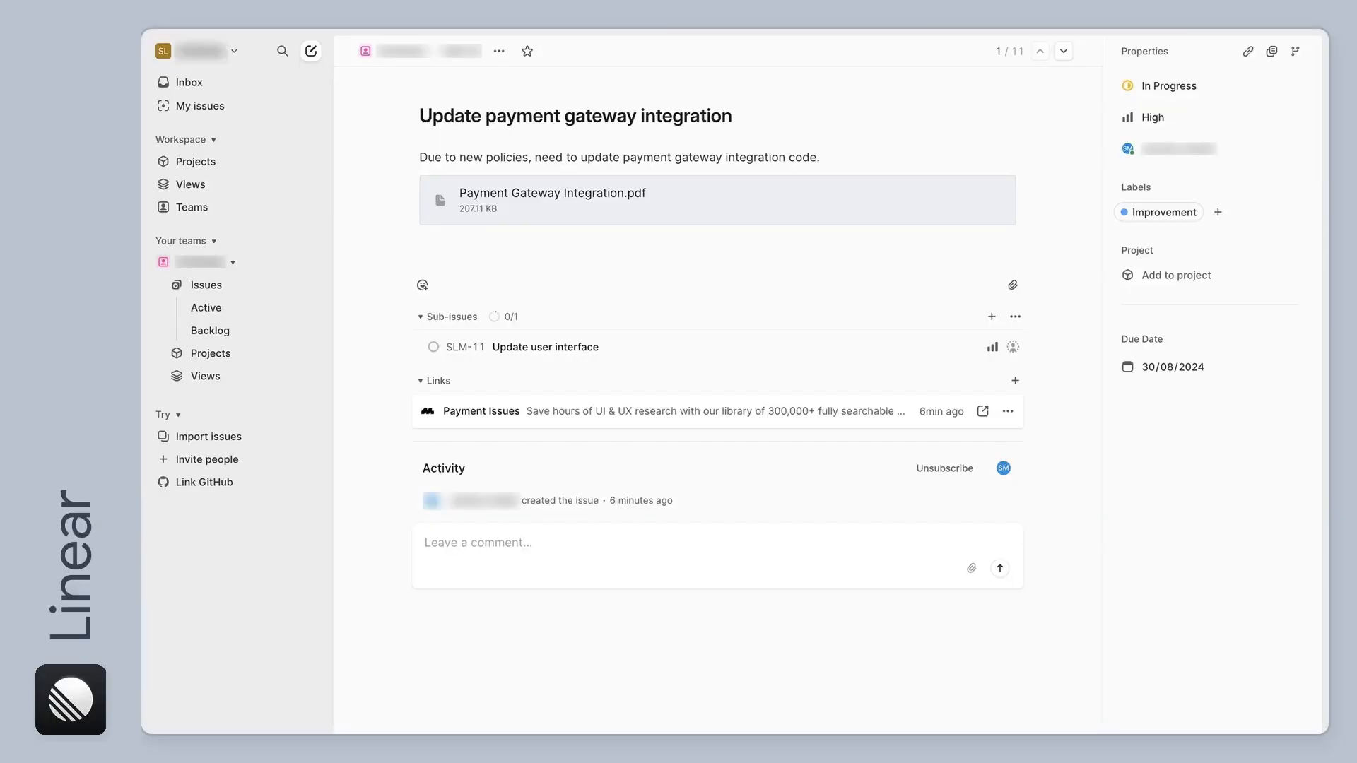
Step: Save a copy of the "Update payment gateway integration" issue without its sub-issues
left_click(498, 51)
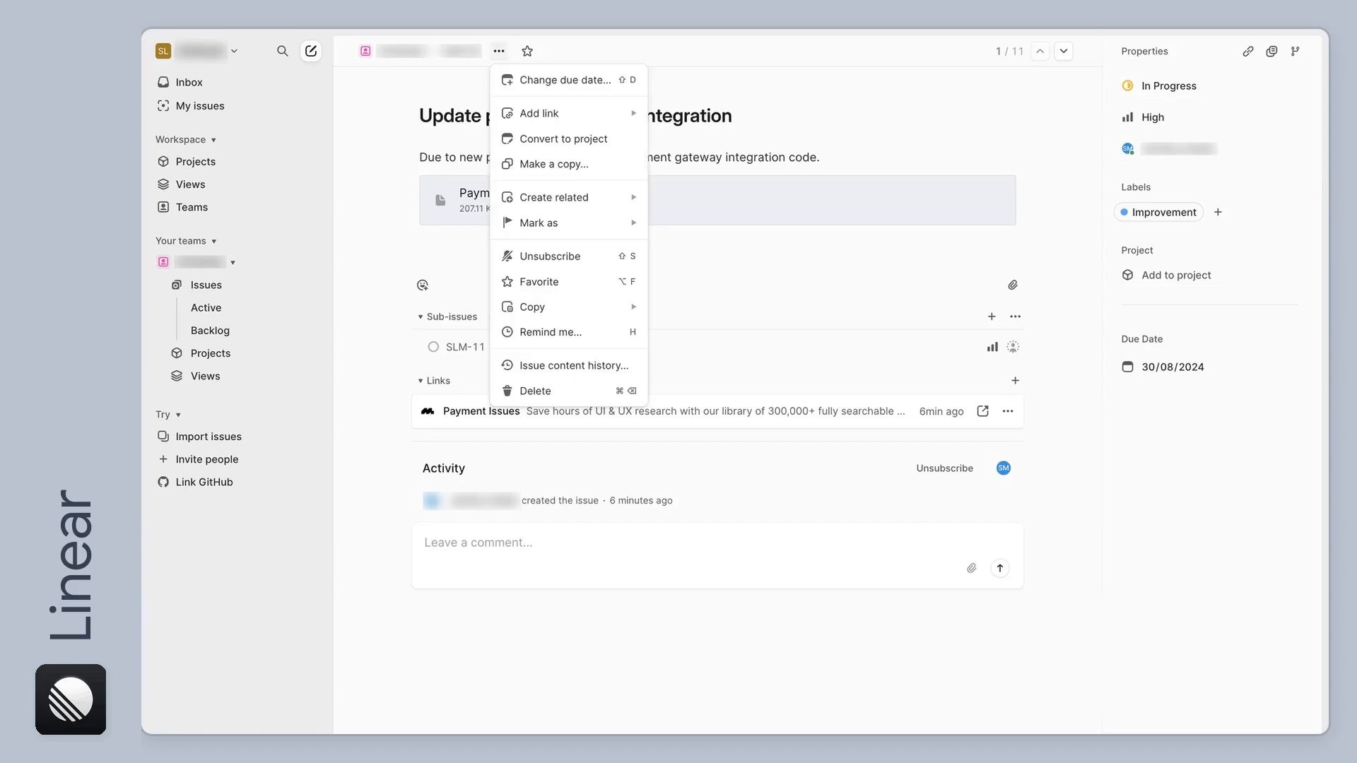
left_click(553, 164)
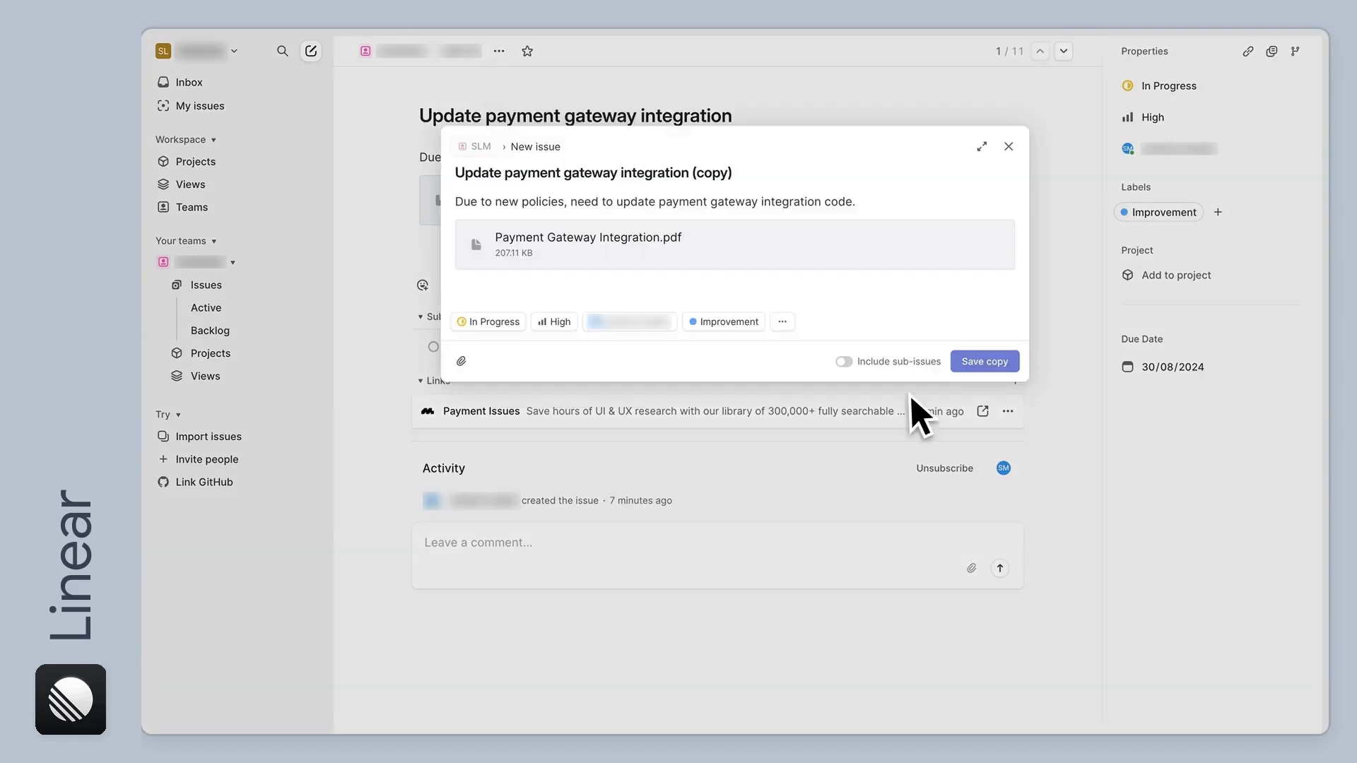
left_click(985, 360)
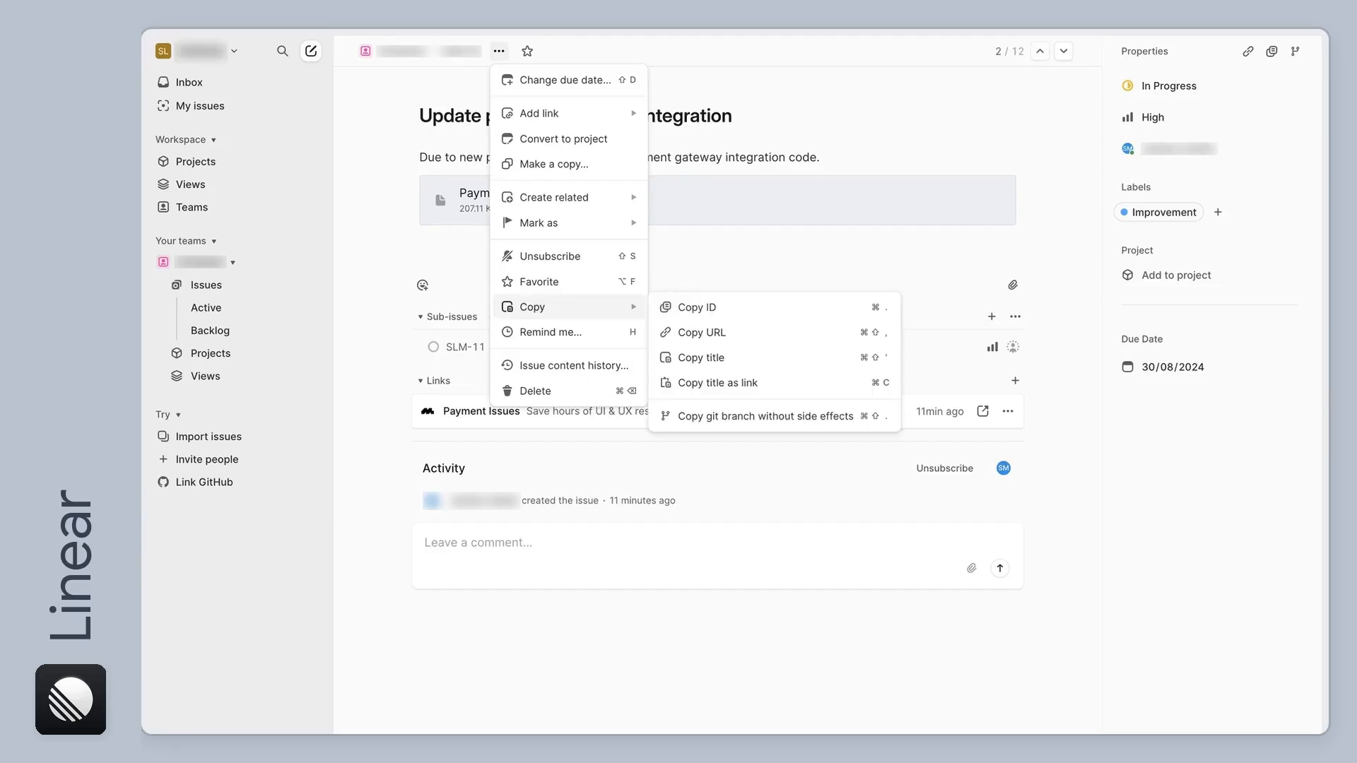
Step: Copy the issue's title as a link and set a reminder for the issue a month from now
left_click(761, 388)
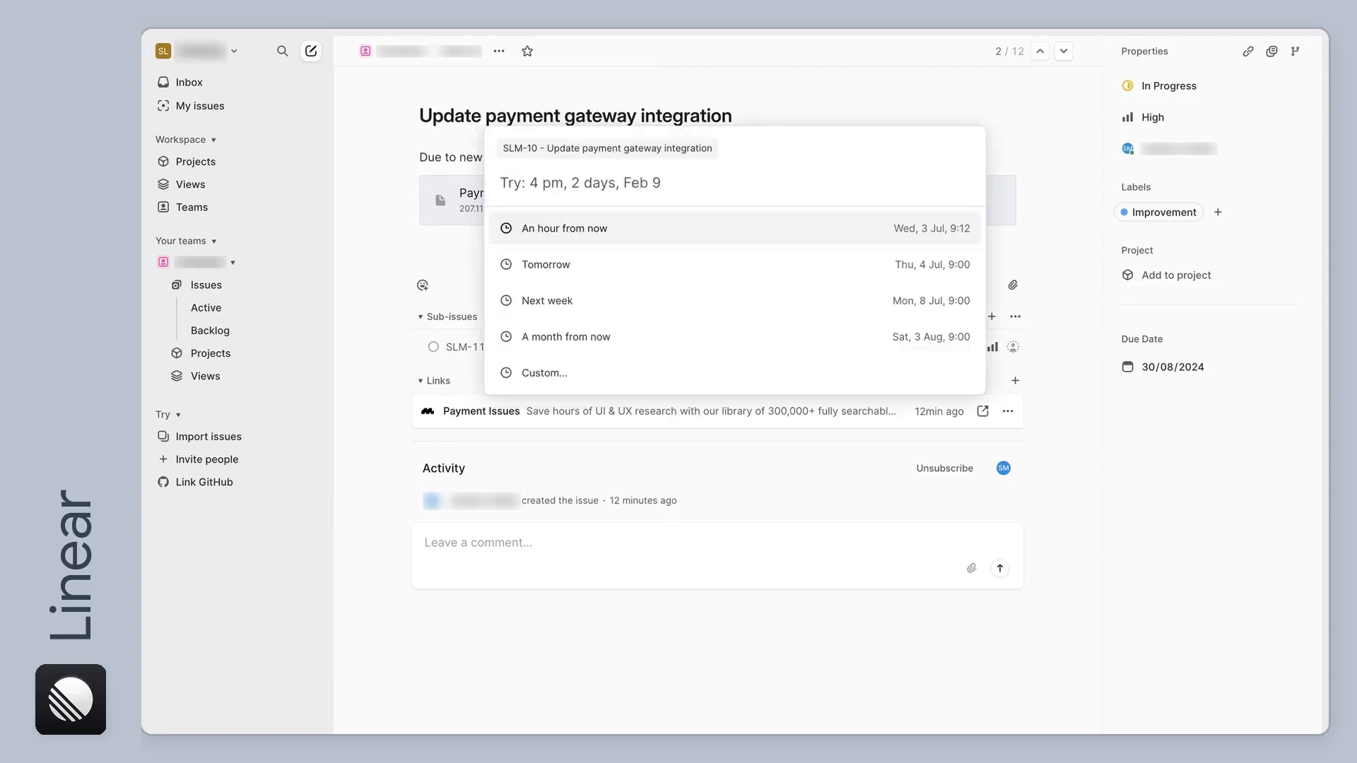
left_click(675, 336)
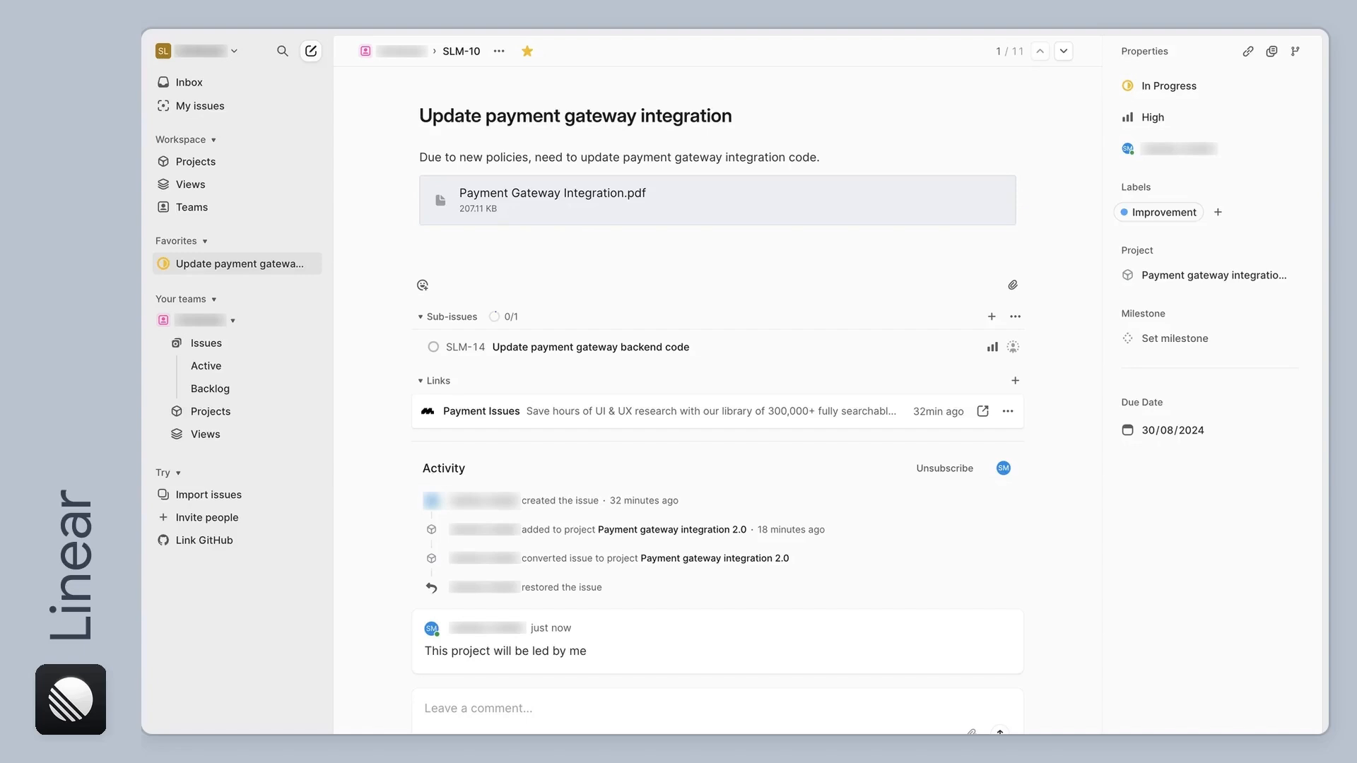
Step: Add a thumbs-up reaction to the comment "This project will be led by me"
mouse_move(993, 624)
left_click(963, 625)
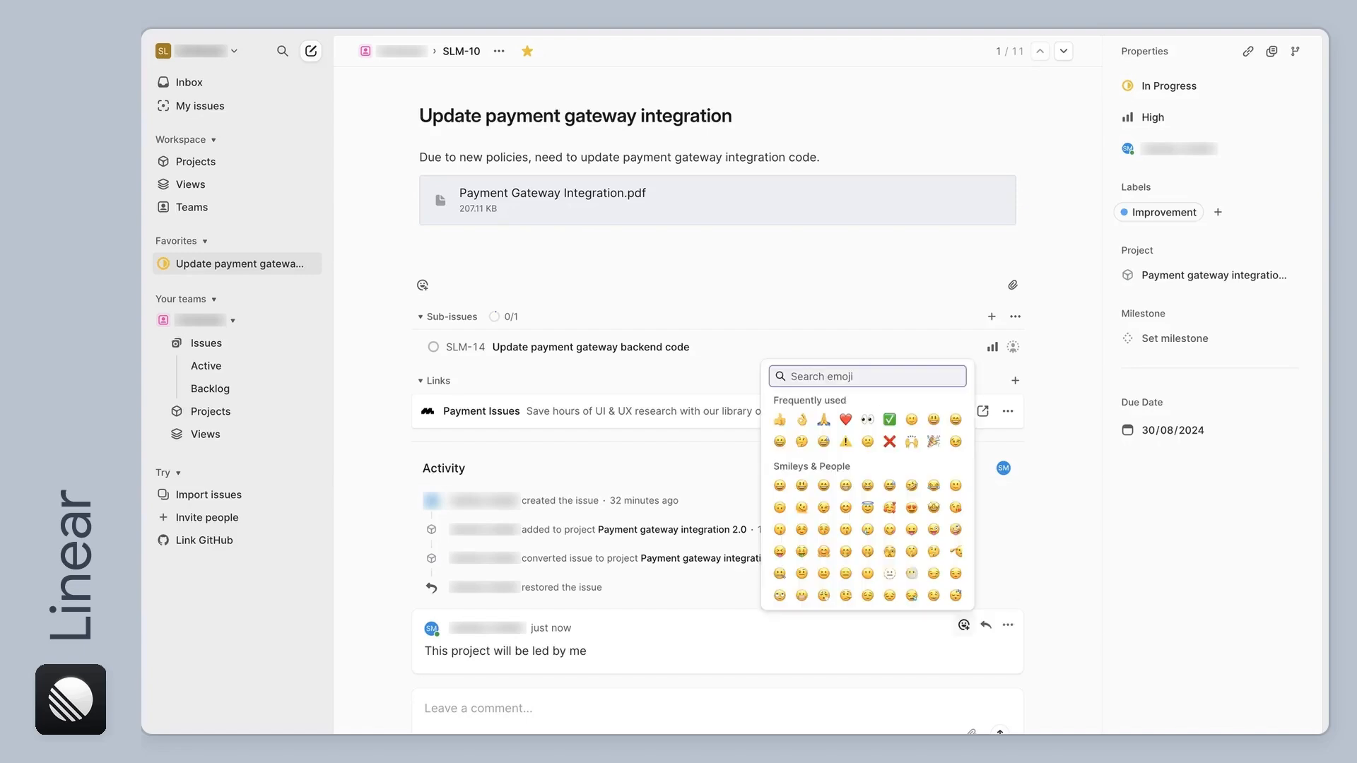
left_click(780, 420)
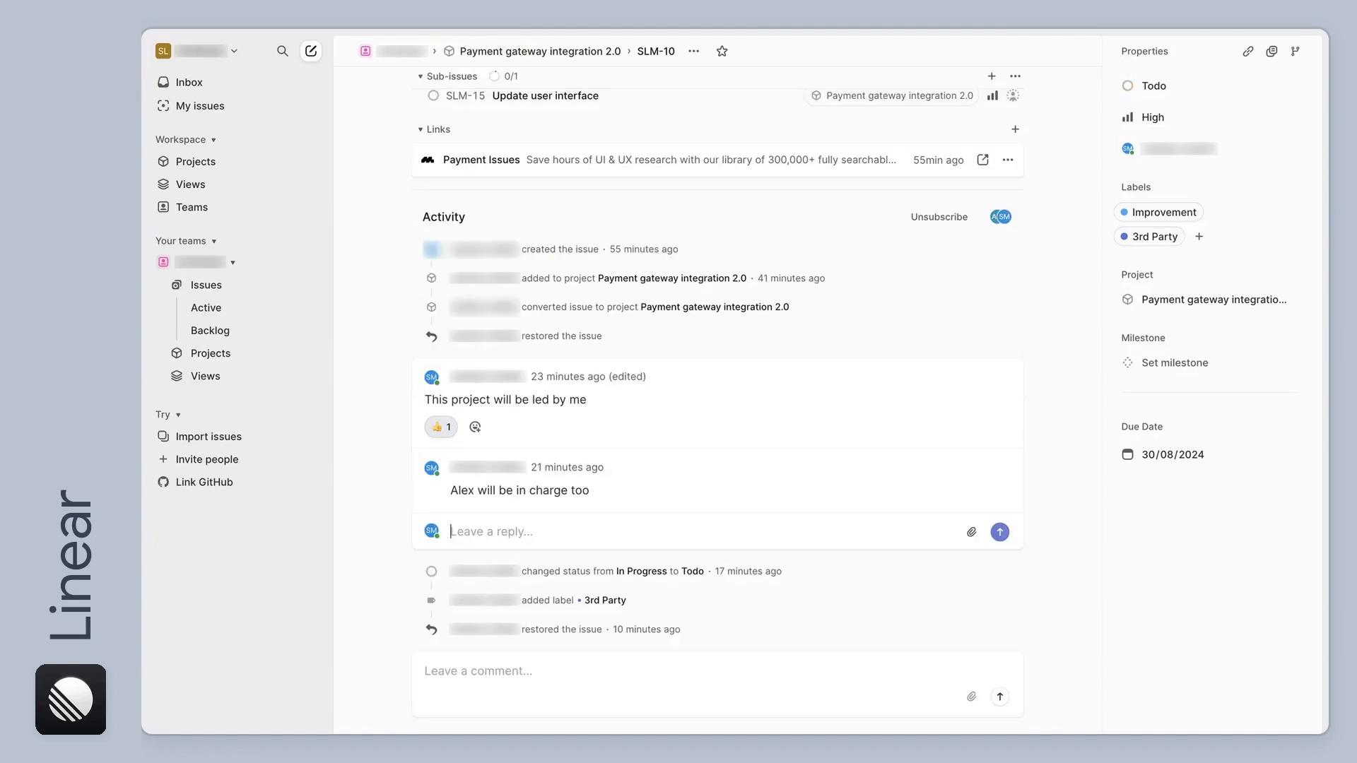
Step: Post a reply in the comment thread that mentions a teammate and says "note this"
type("@")
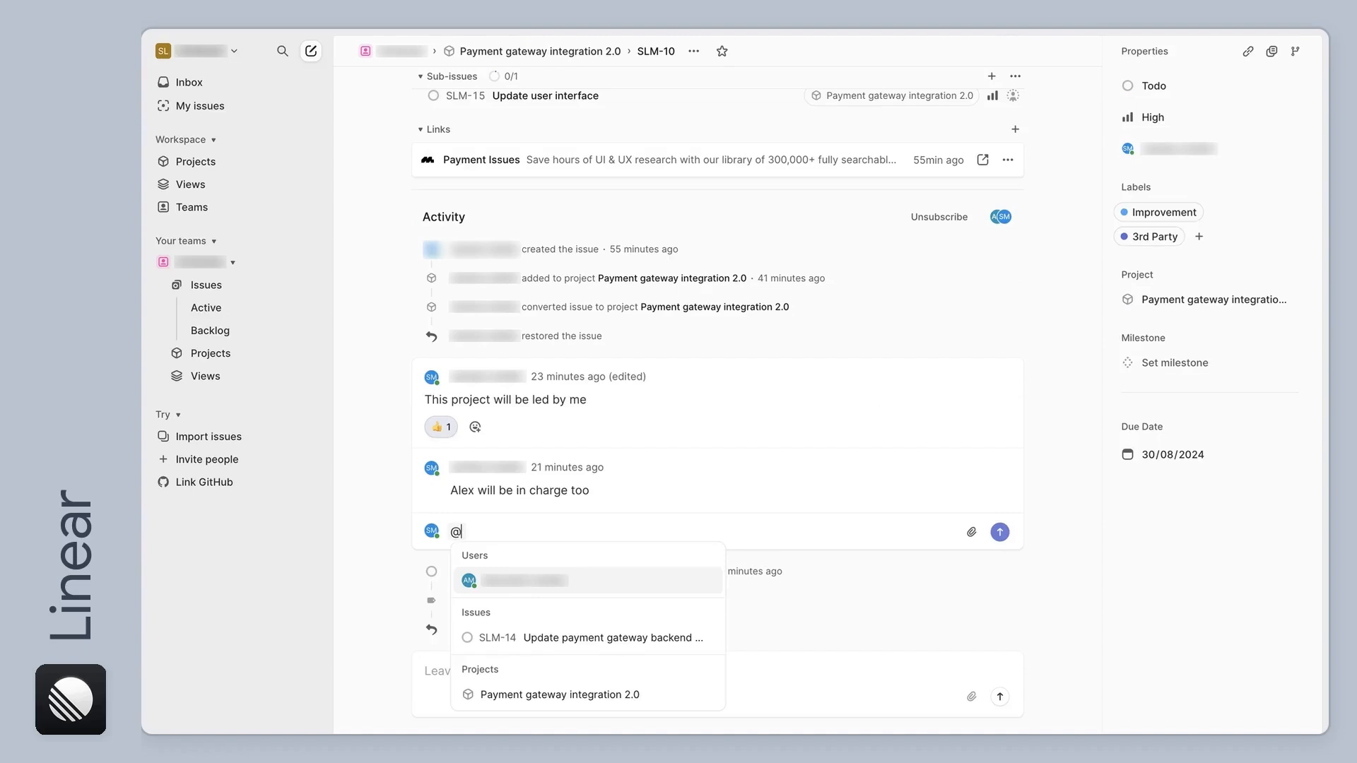
type("al")
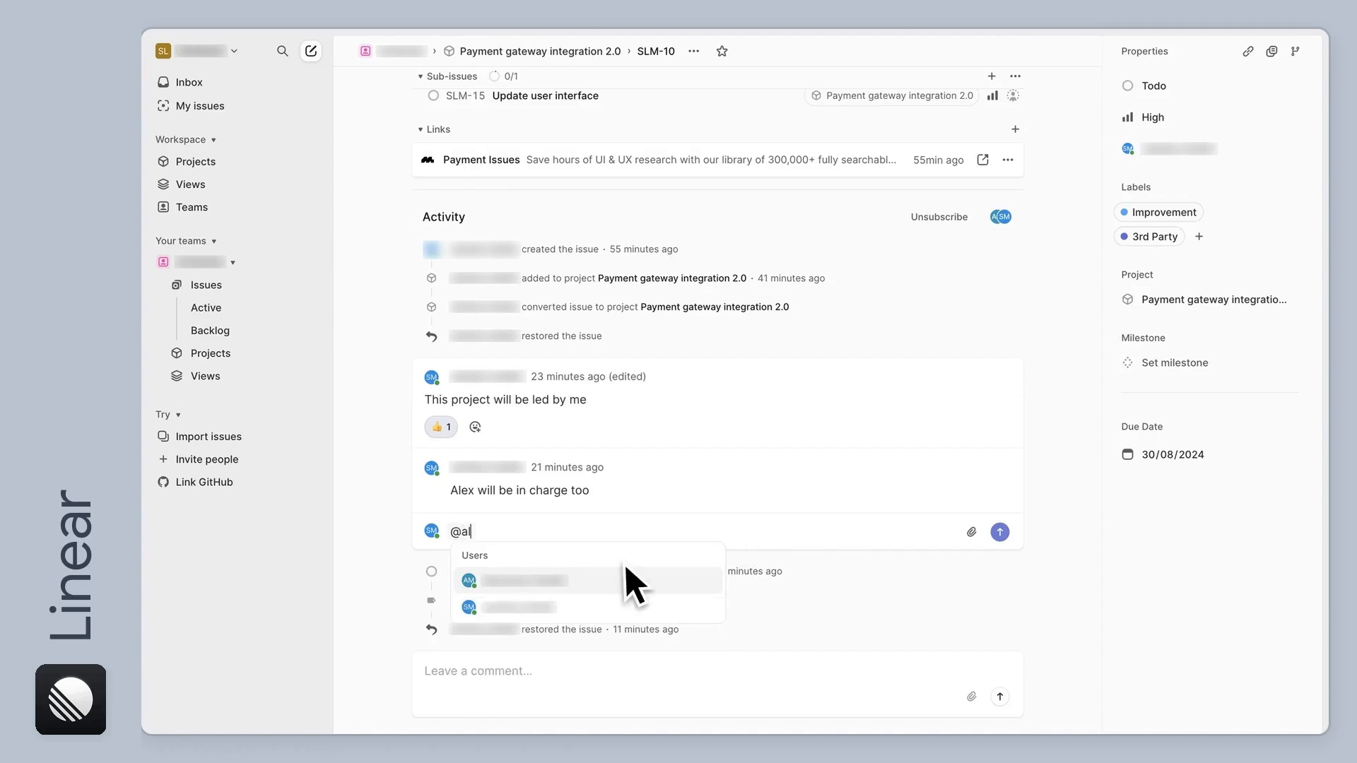
key("Return")
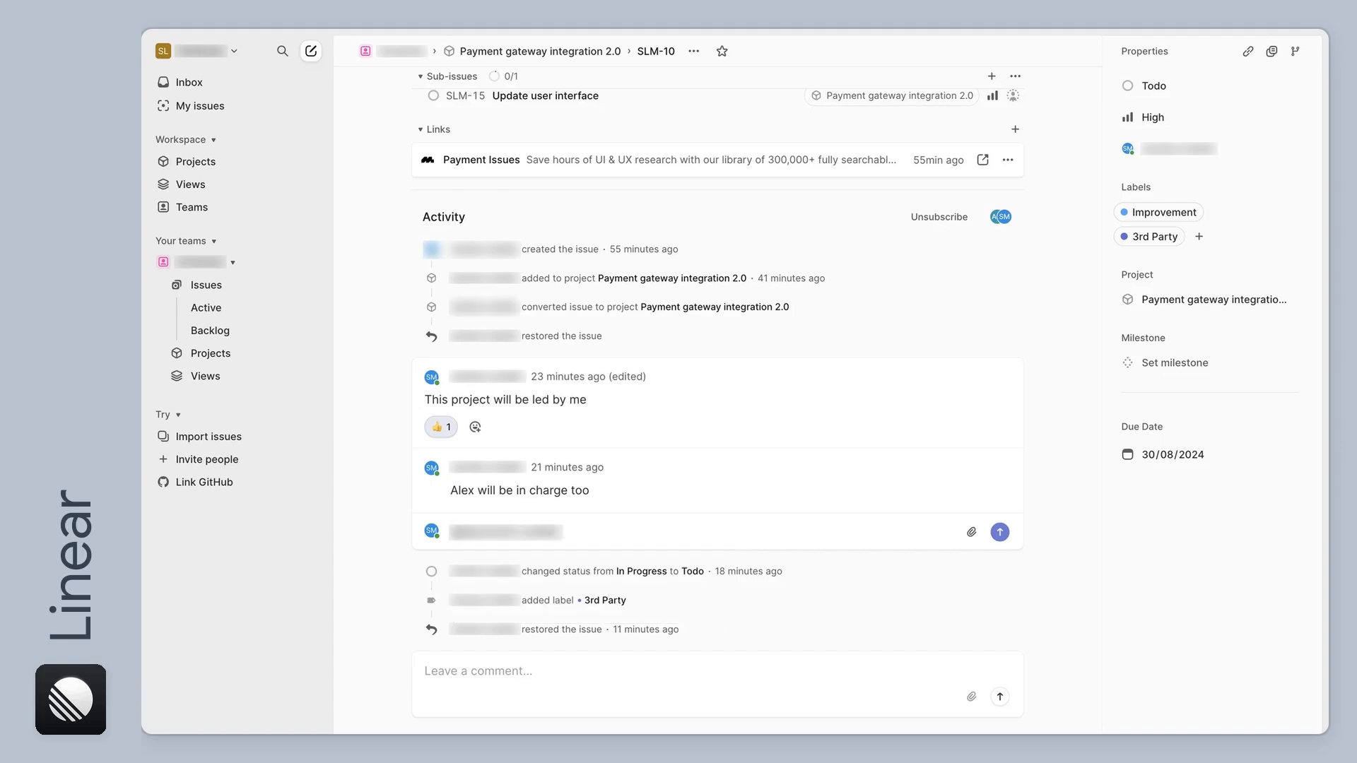
key("super+Return")
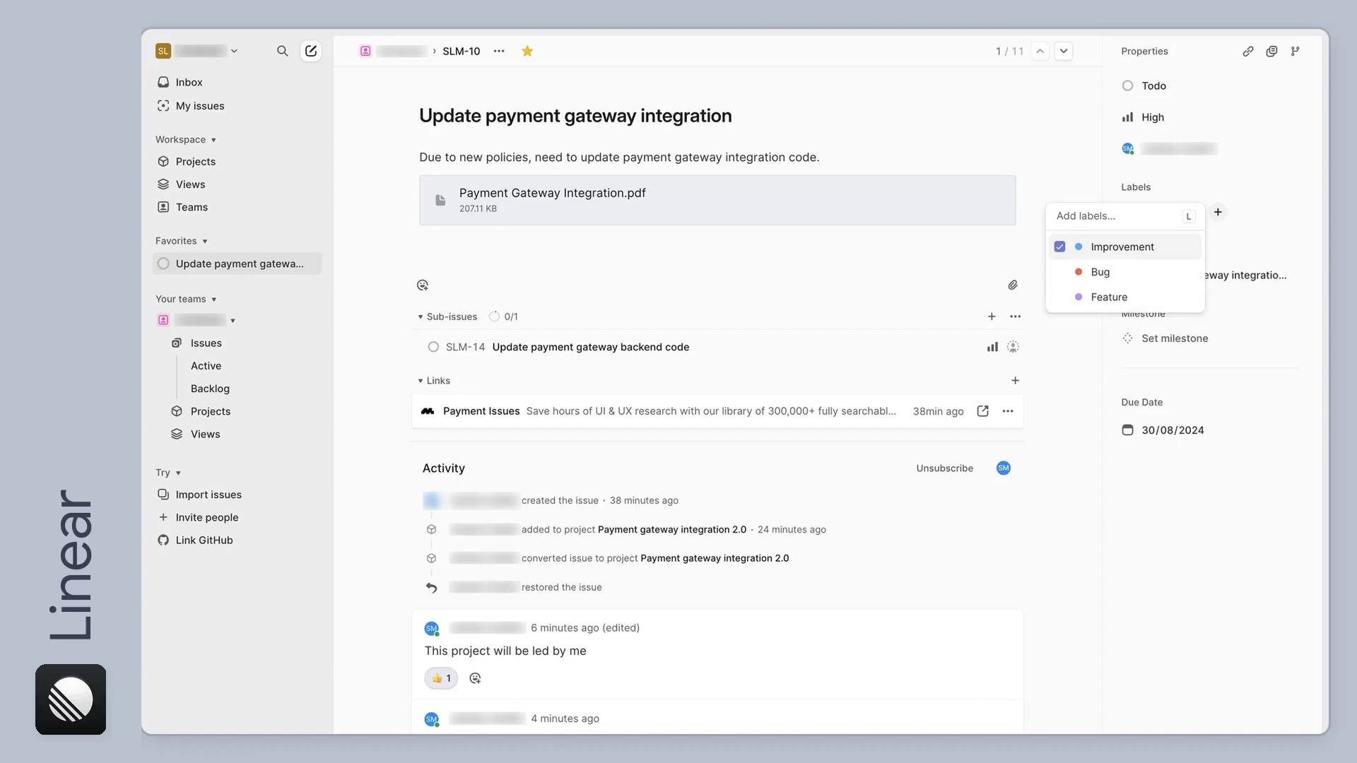
Step: Create the new label "3rd Party" on the issue and add the issue to Cycle 2
type("3rd Party")
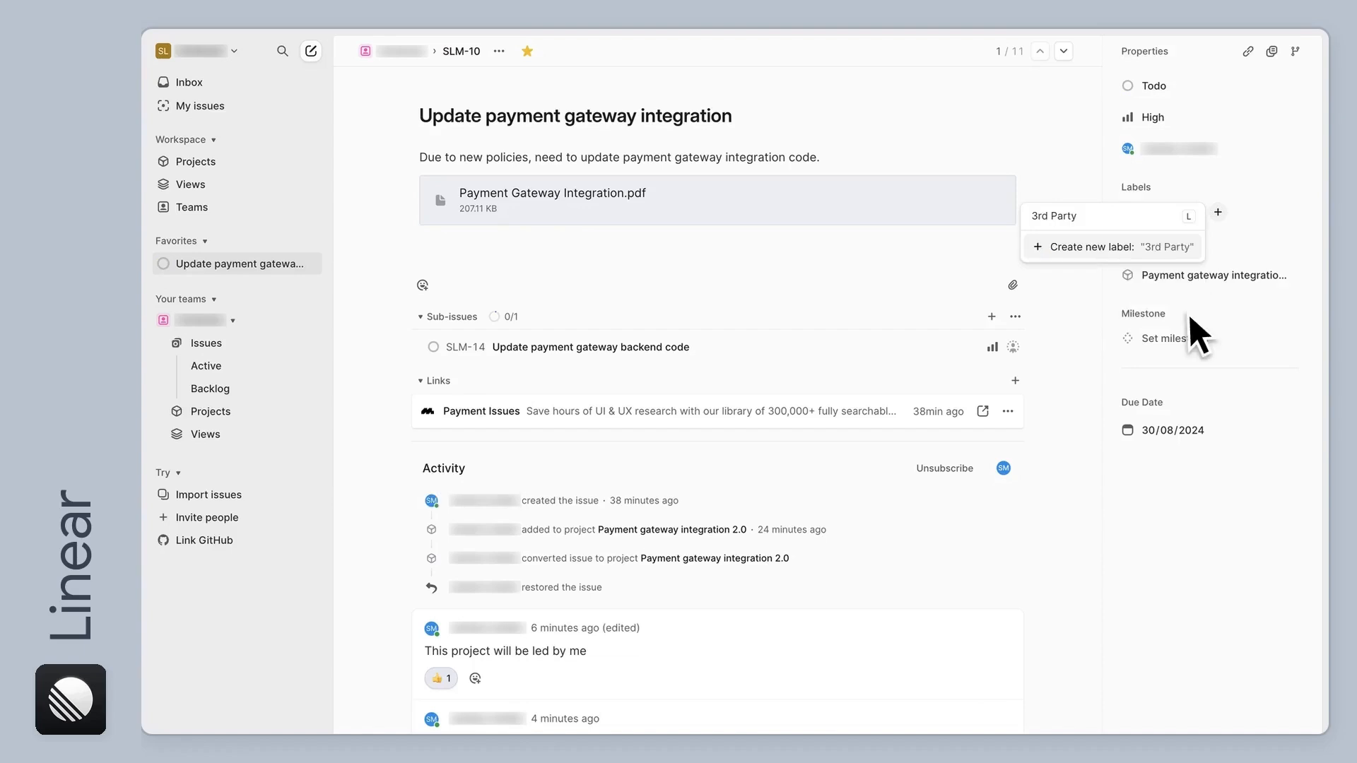
key("Return")
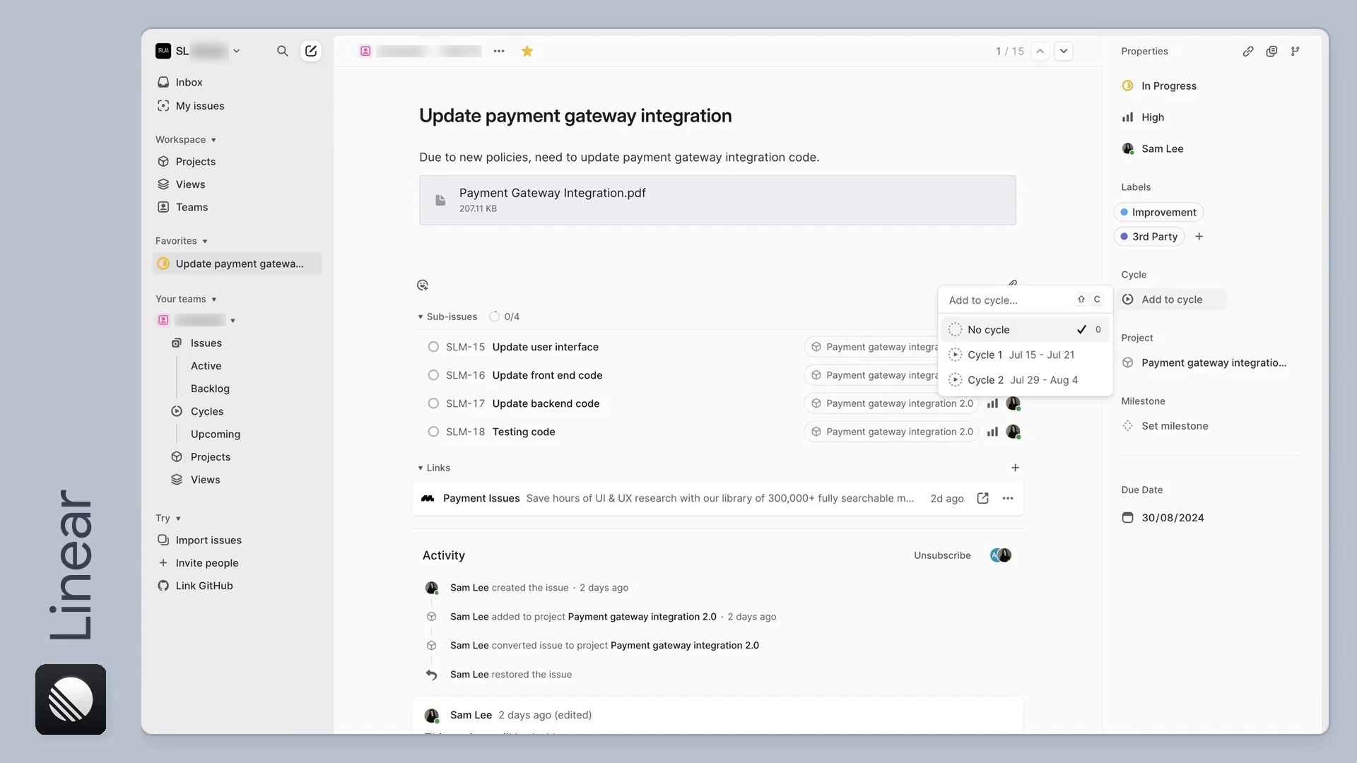
left_click(940, 380)
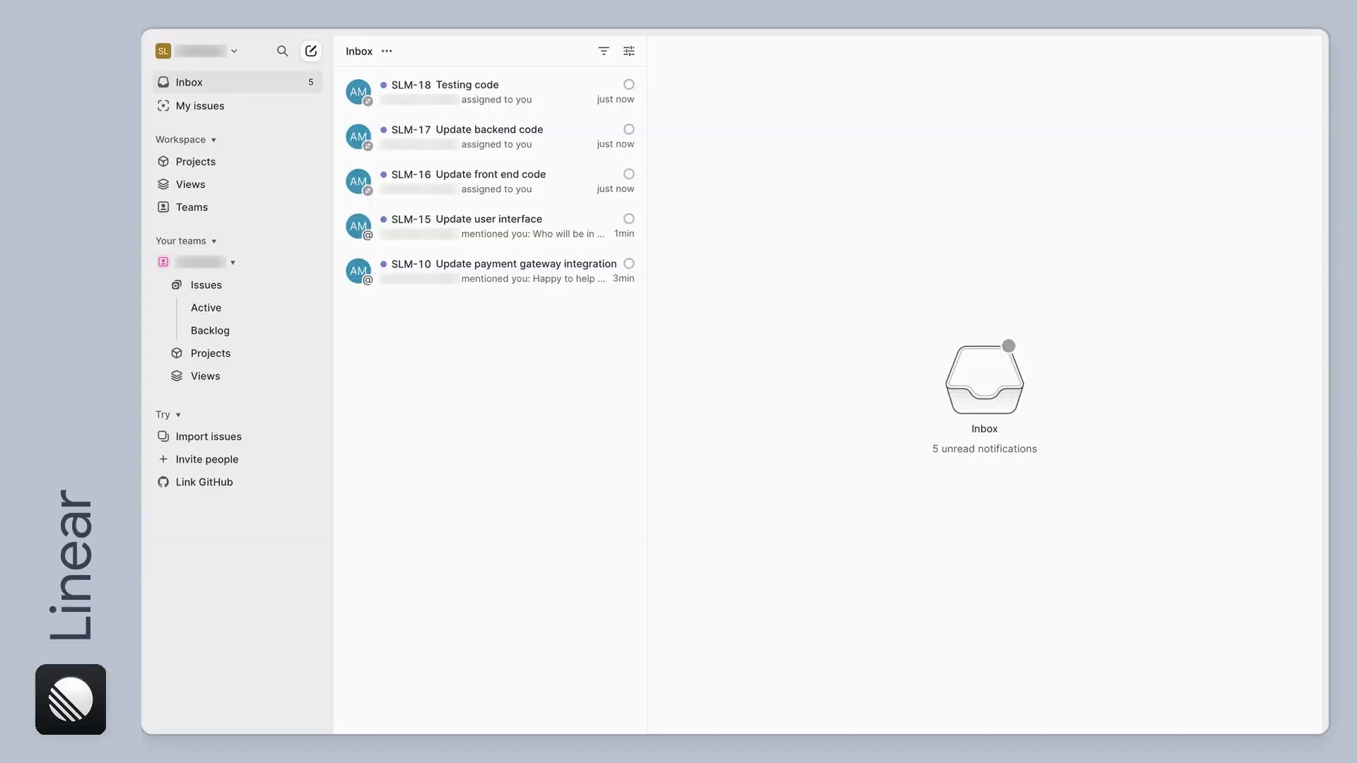
Step: Try to mark all inbox notifications as read
left_click(387, 51)
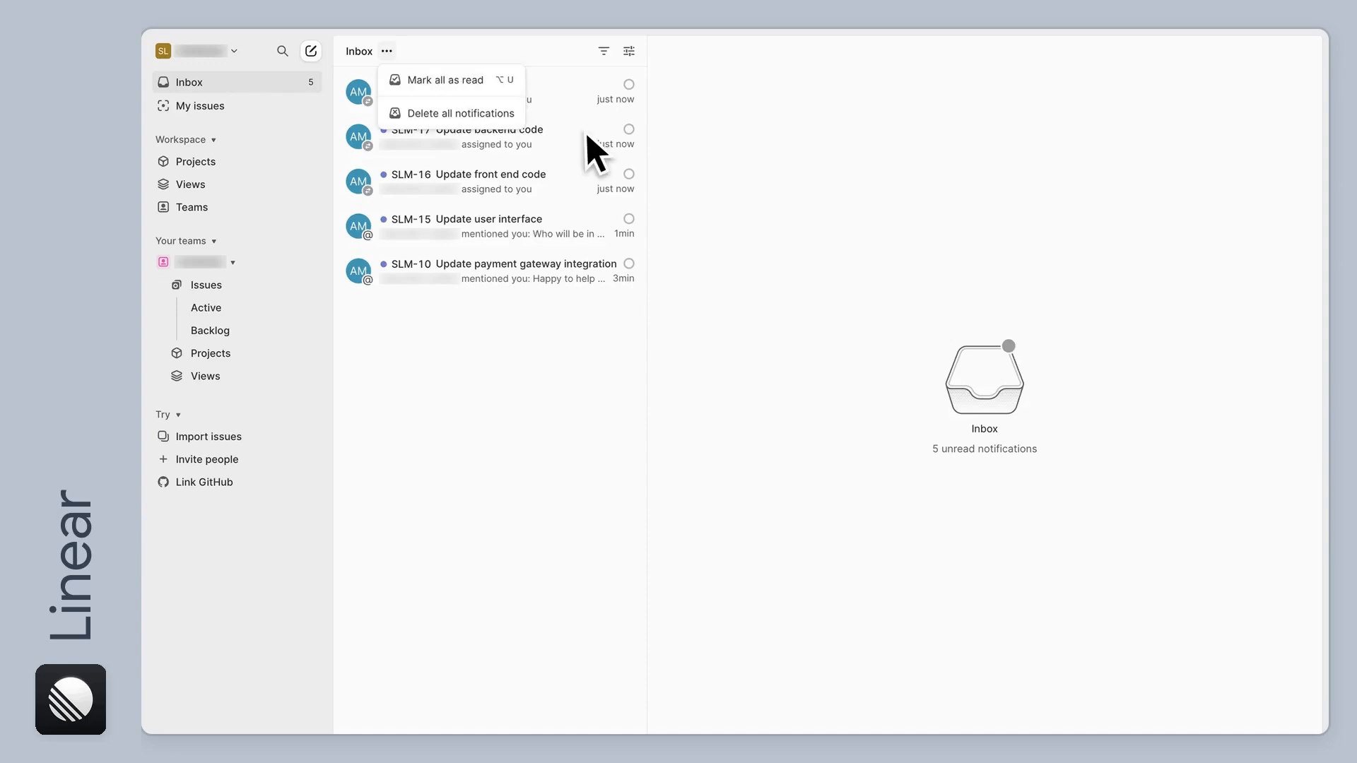
key("alt+u")
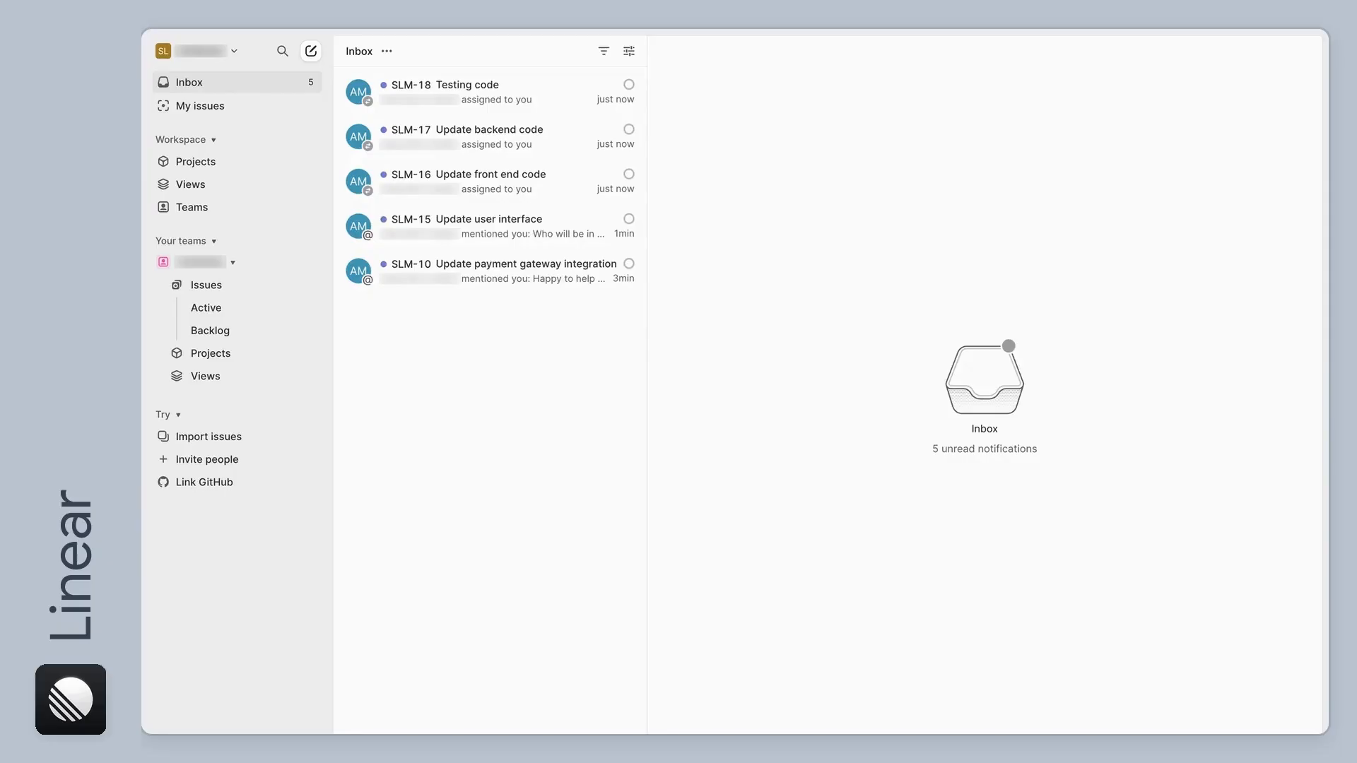
Step: Filter the inbox to notification type Issue assignment and project Payment gateway integration 2.0
key("f")
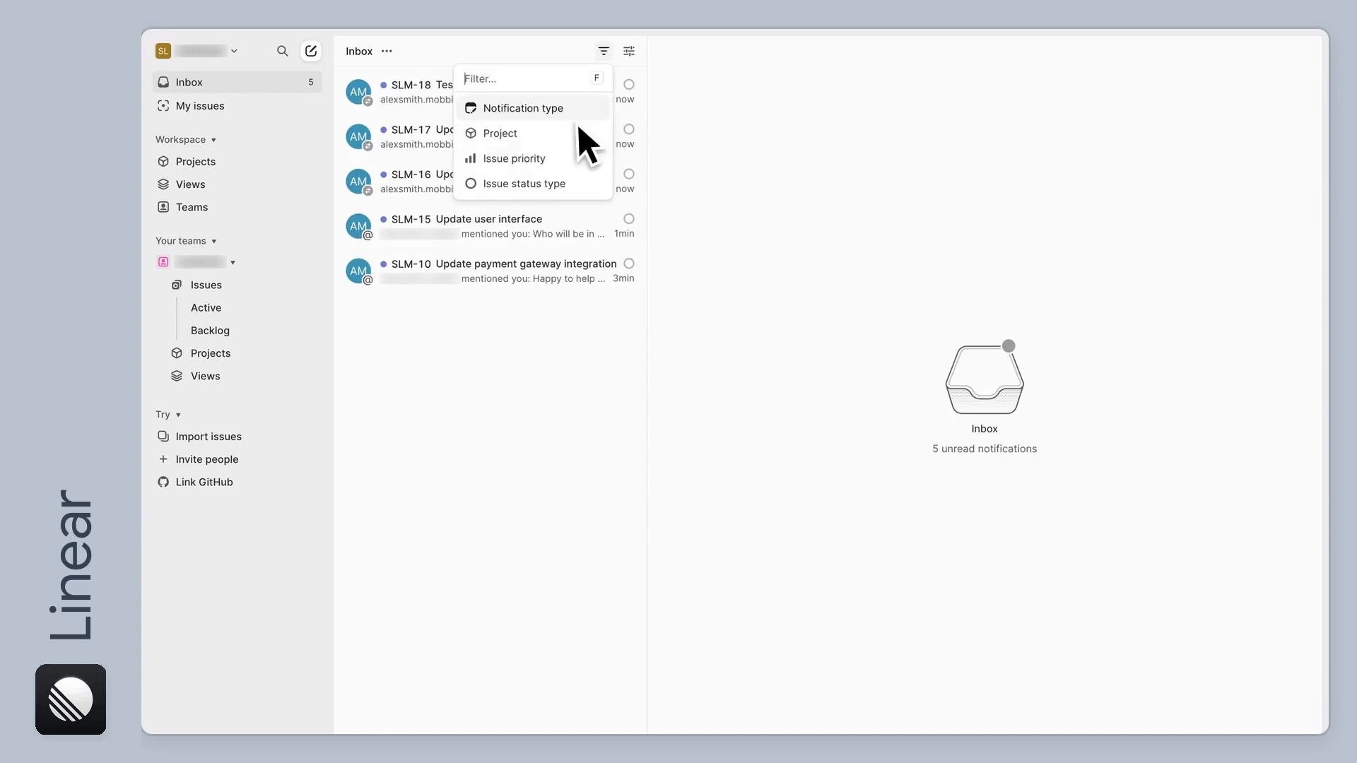
key("Return")
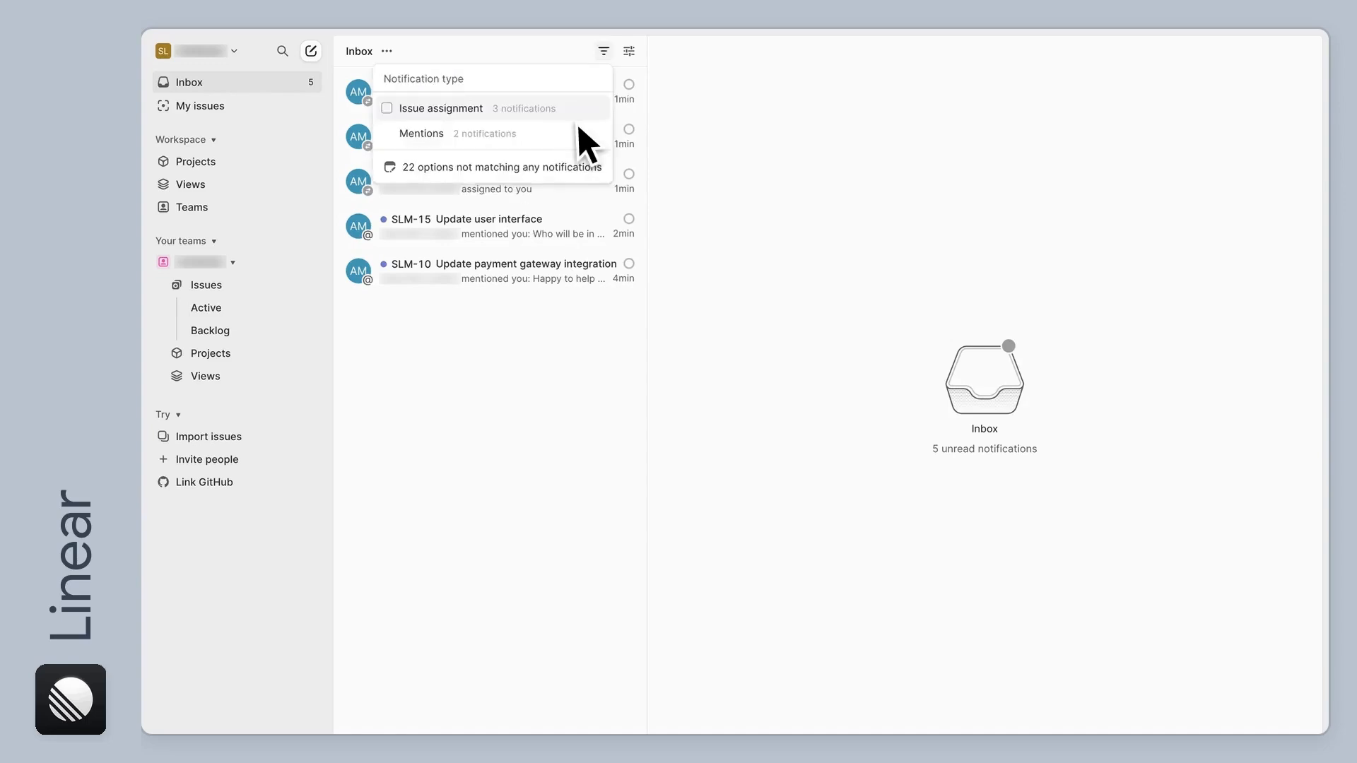
key("Return")
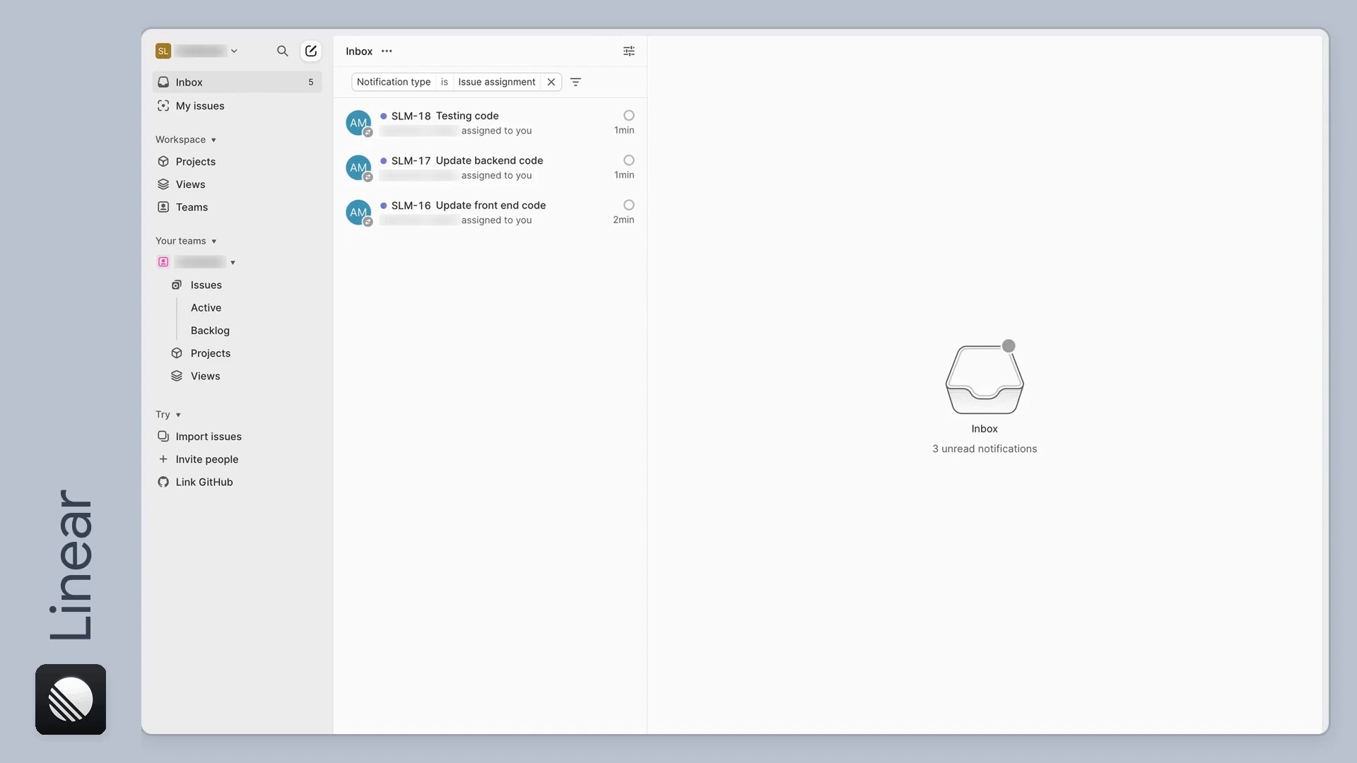
key("f")
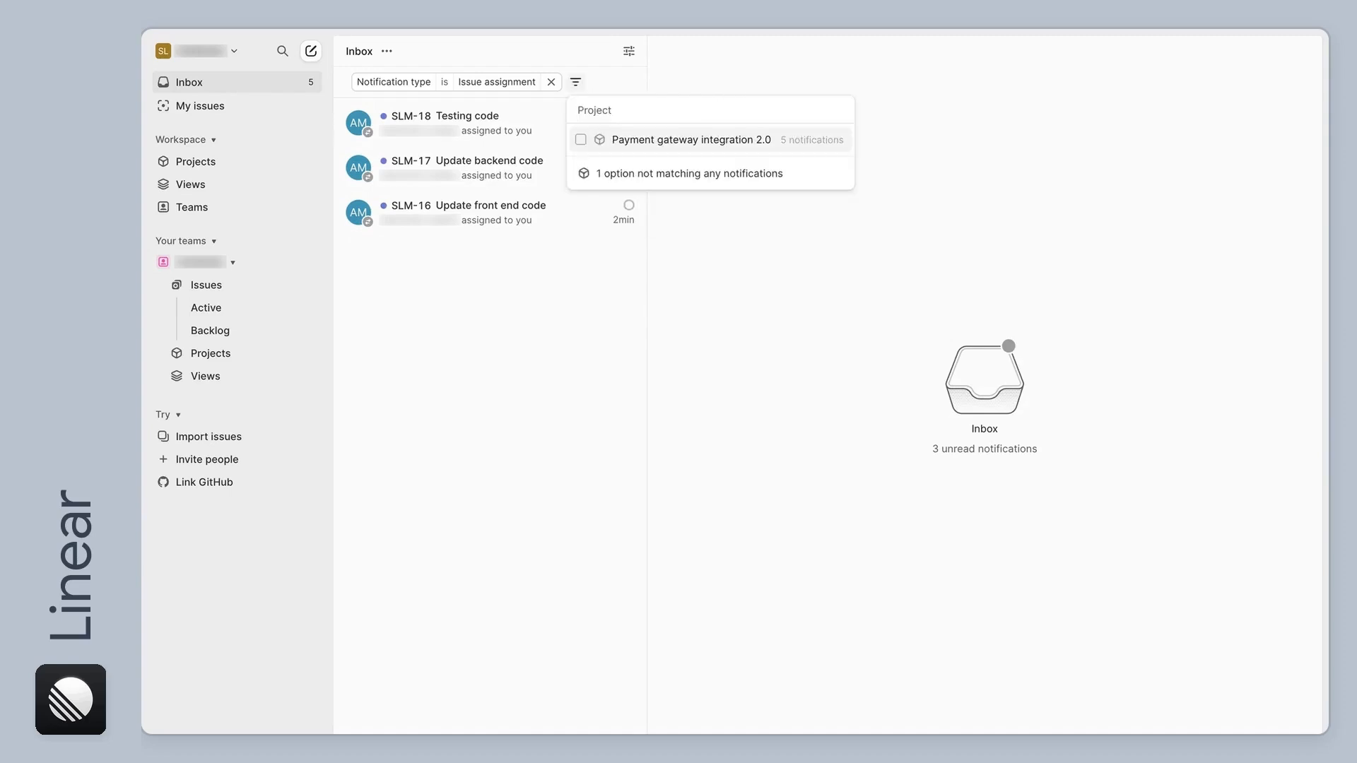
left_click(647, 139)
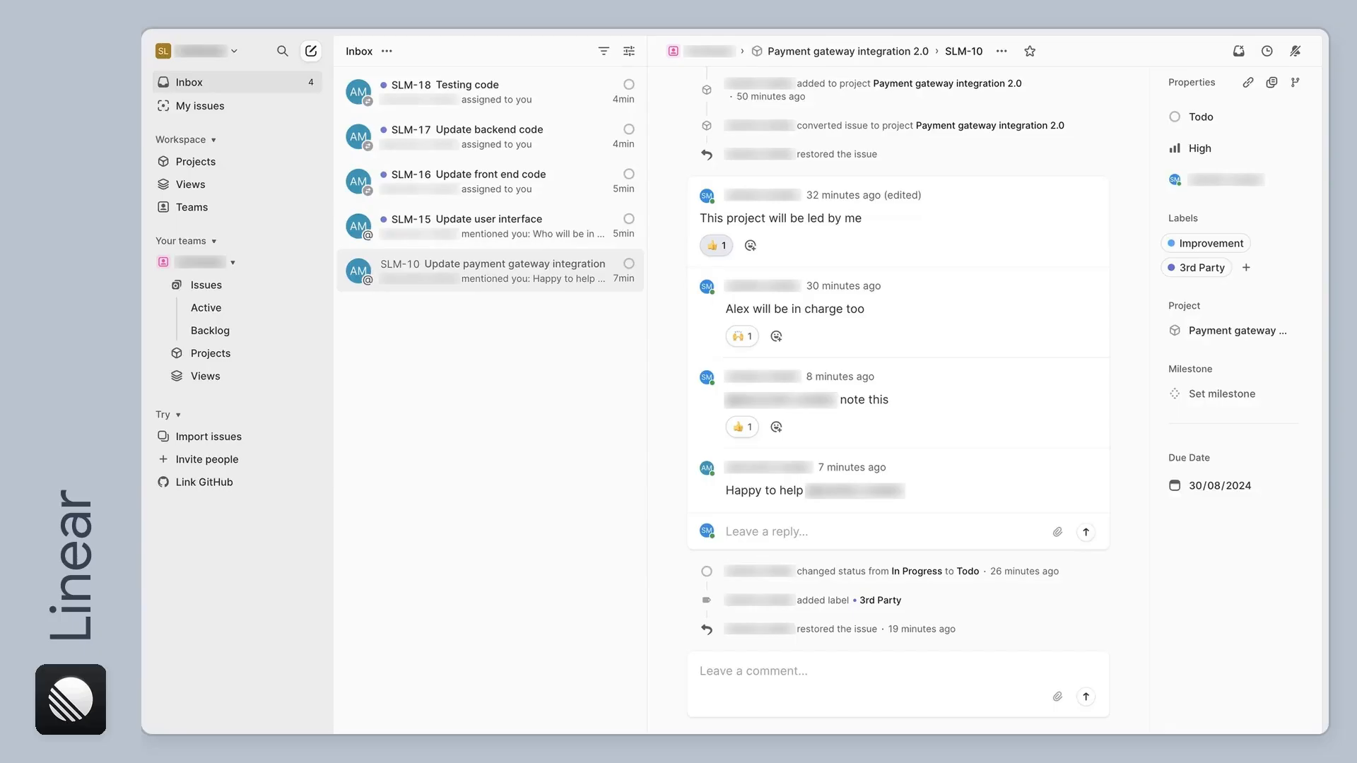
Step: Snooze the SLM-10 "Update payment gateway integration" mention notification until tomorrow
key("h")
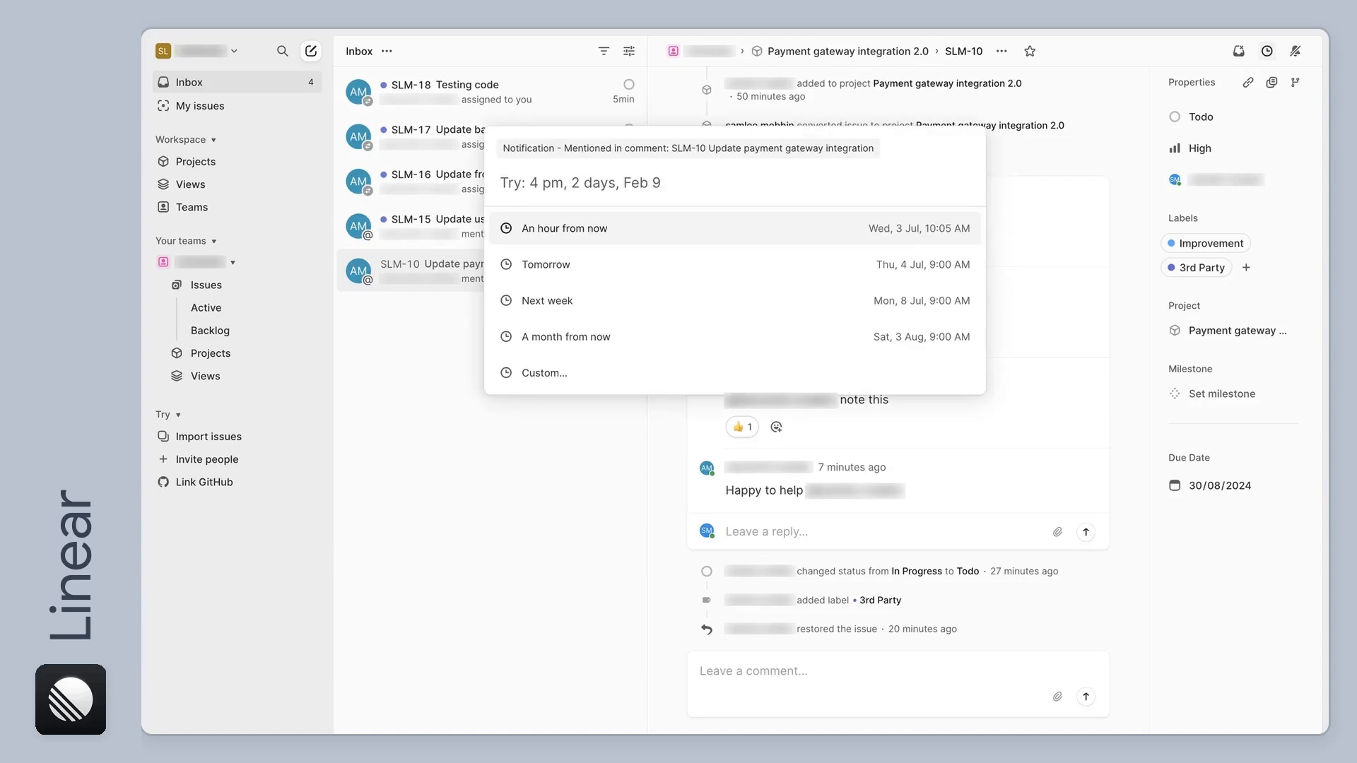
left_click(655, 266)
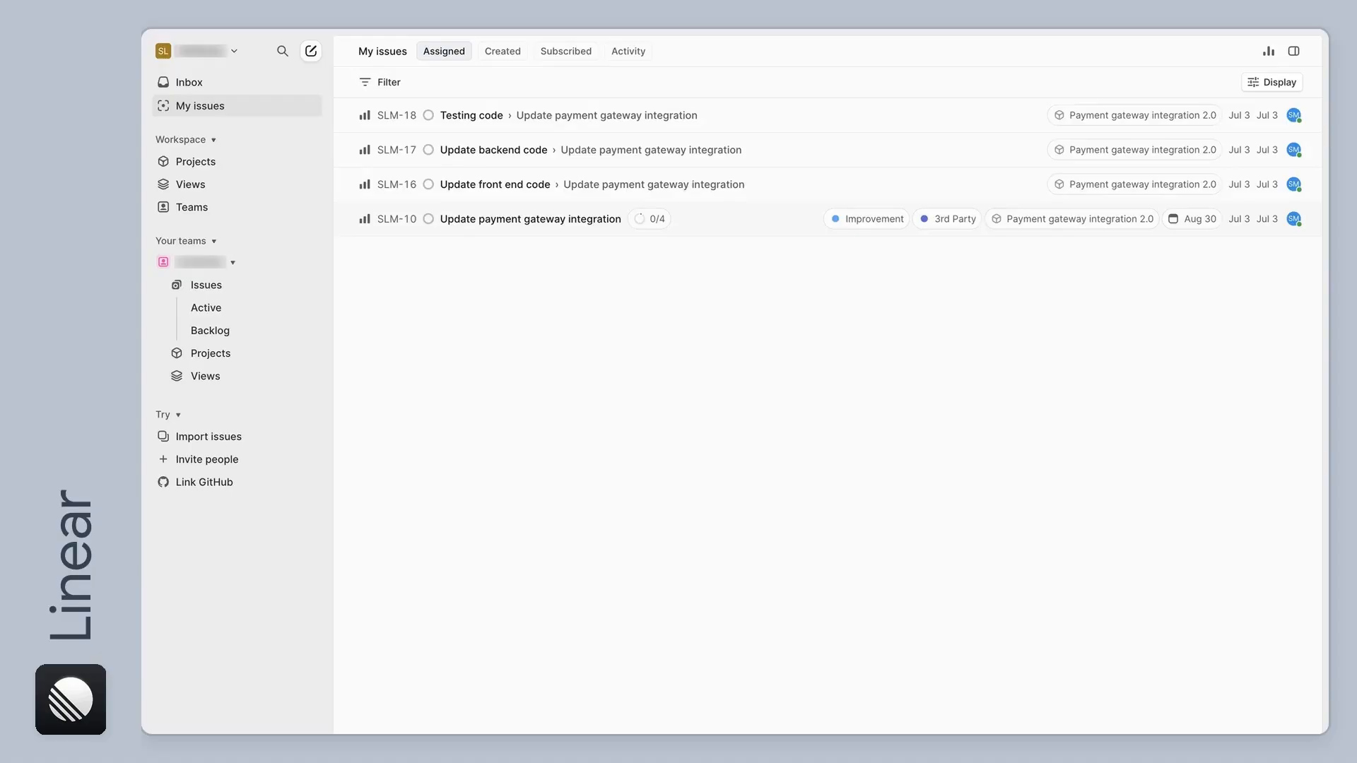
Step: Show the details of the assigned issues in My issues and narrow them to the 3rd Party label
key("ctrl+i")
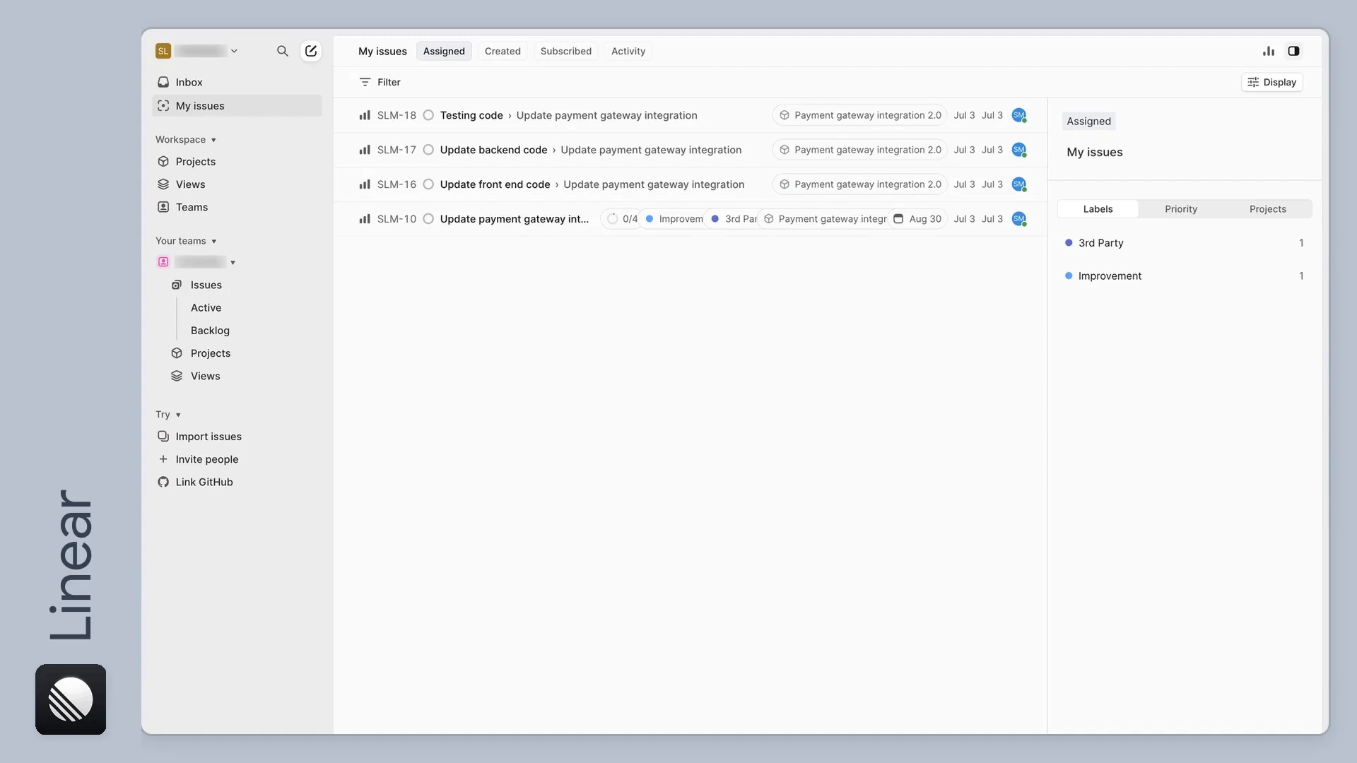
left_click(1194, 243)
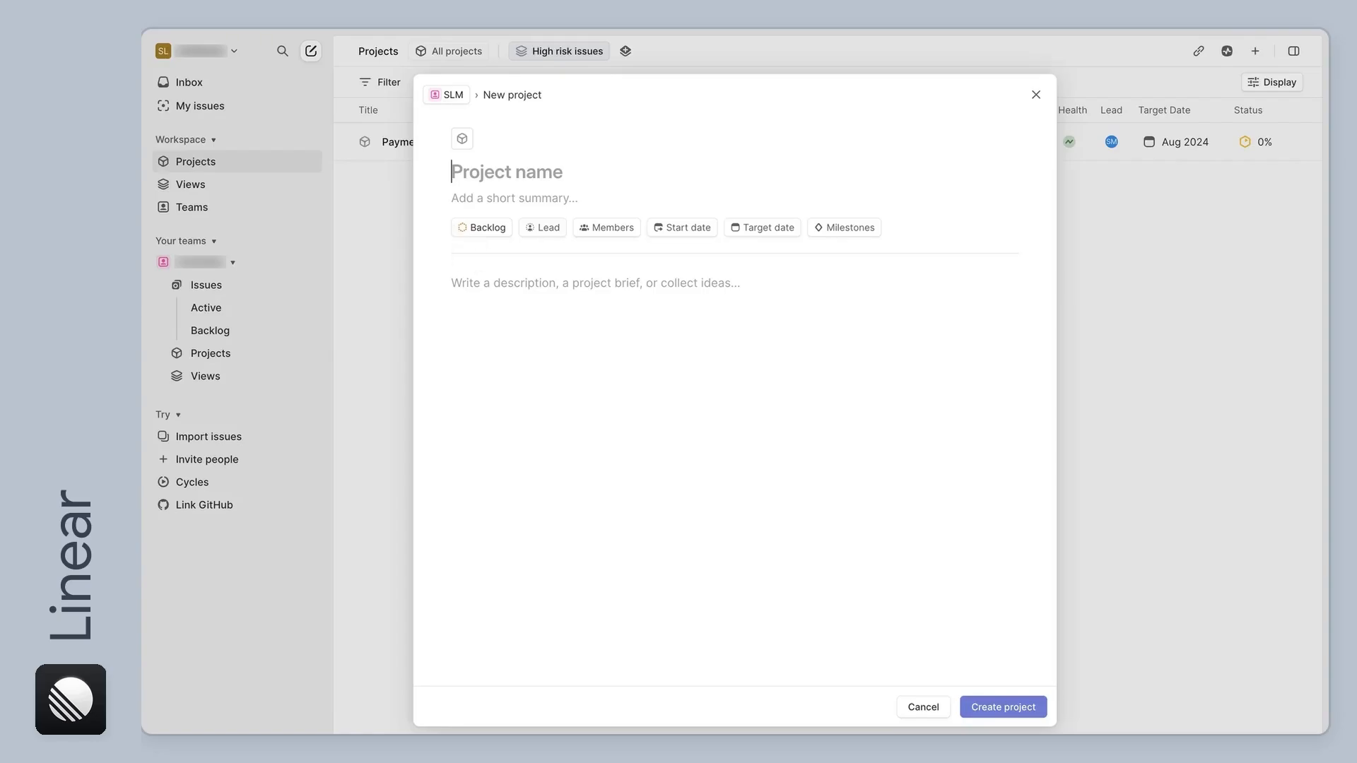
Step: Set the new project's icon to the apple symbol in light blue
left_click(462, 139)
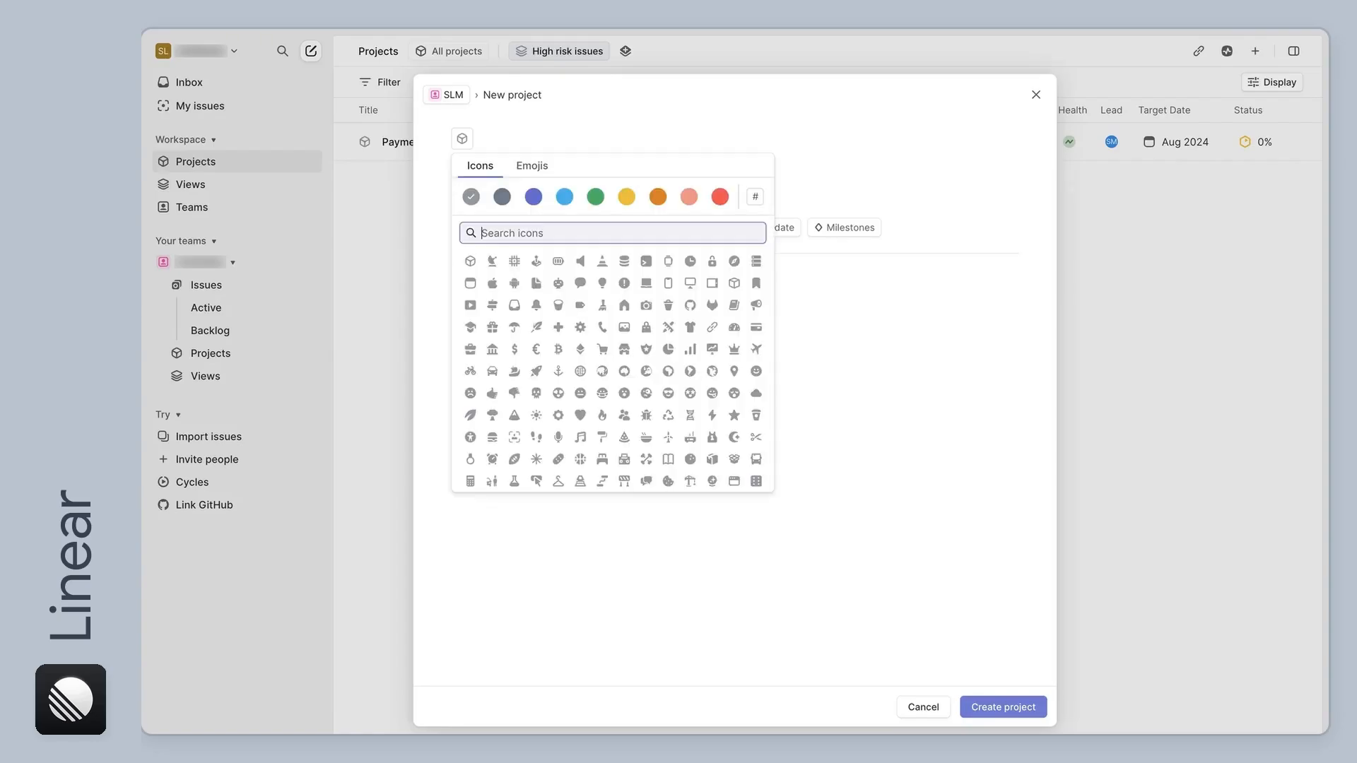
left_click(564, 197)
left_click(492, 283)
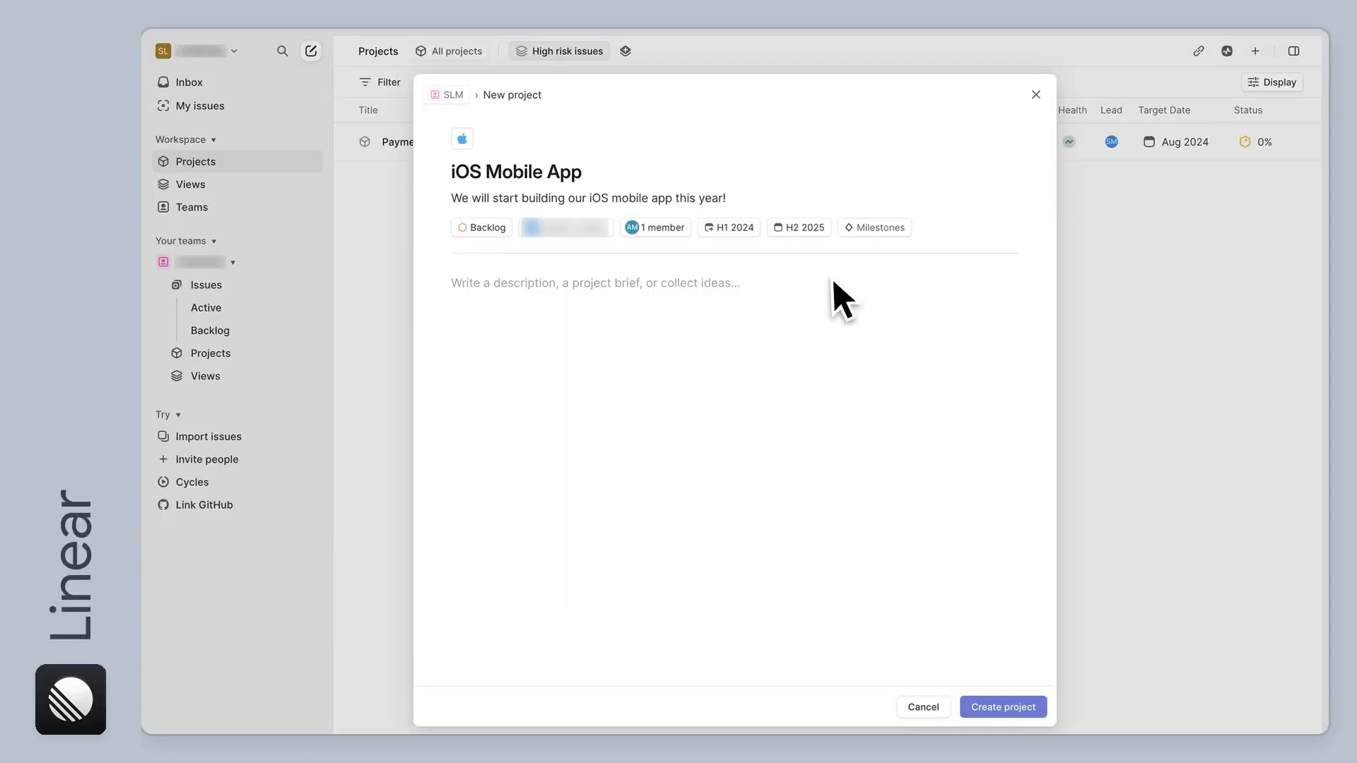
Step: Add the milestones Version 1.0 and Version 2.0 to the new iOS Mobile App project
left_click(874, 227)
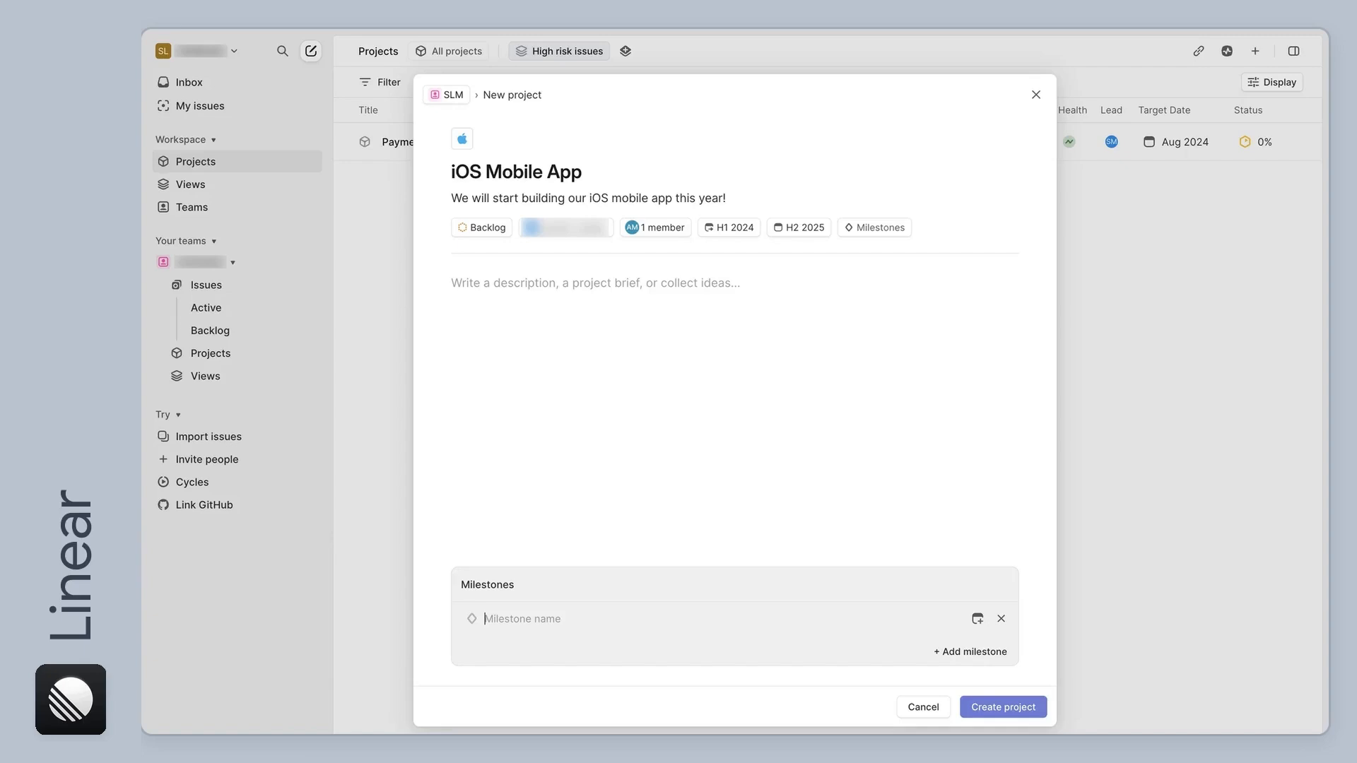
type("Version 1.0")
key("Return")
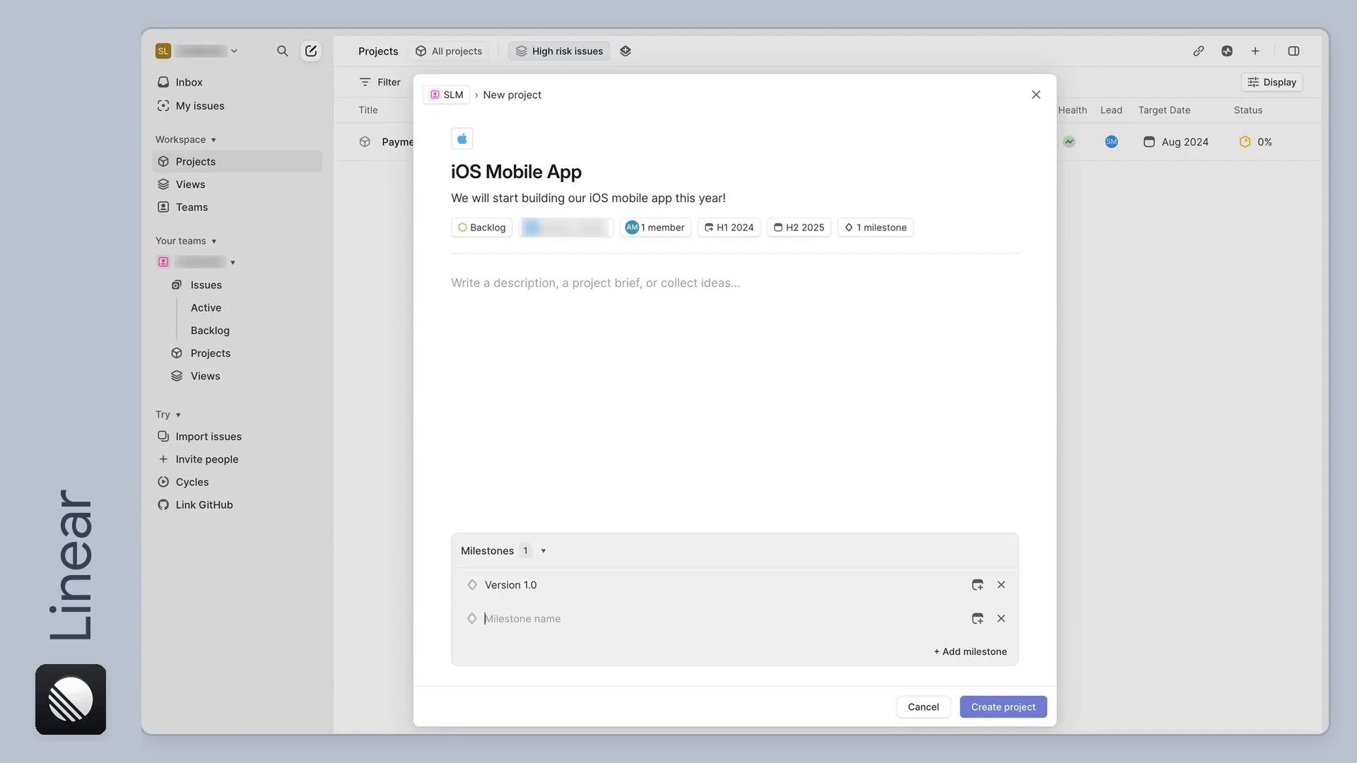
type("Version 2.0")
key("Return")
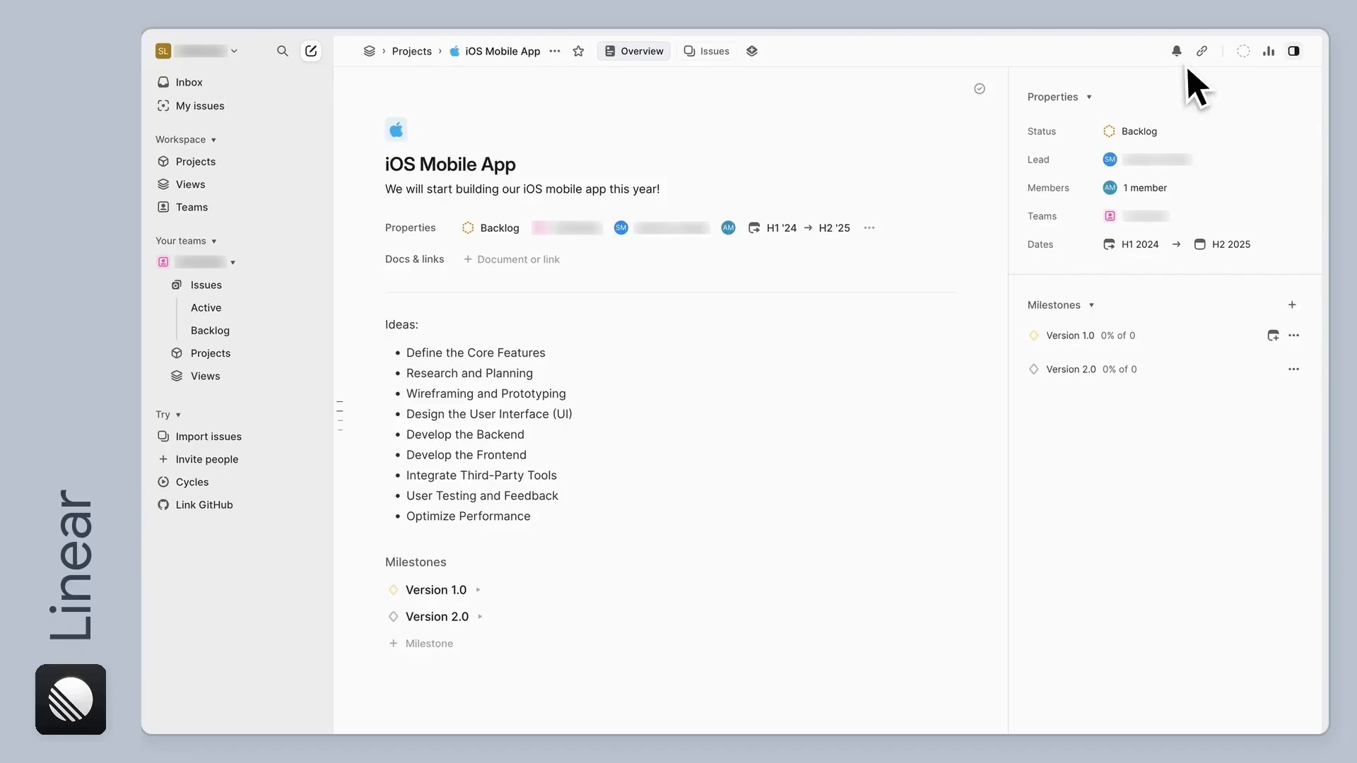
Step: Subscribe to iOS Mobile App project notifications for issues marked completed or canceled
left_click(1177, 51)
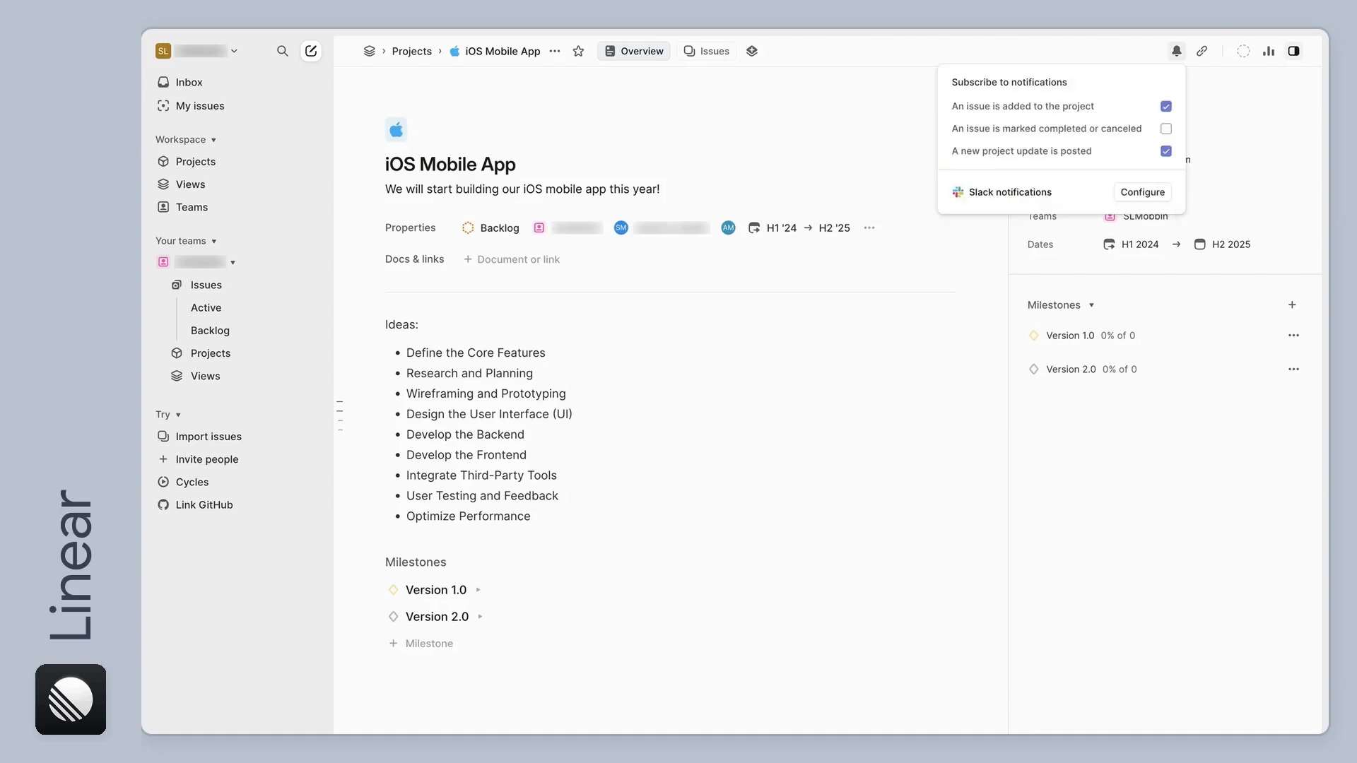
left_click(1165, 128)
left_click(685, 387)
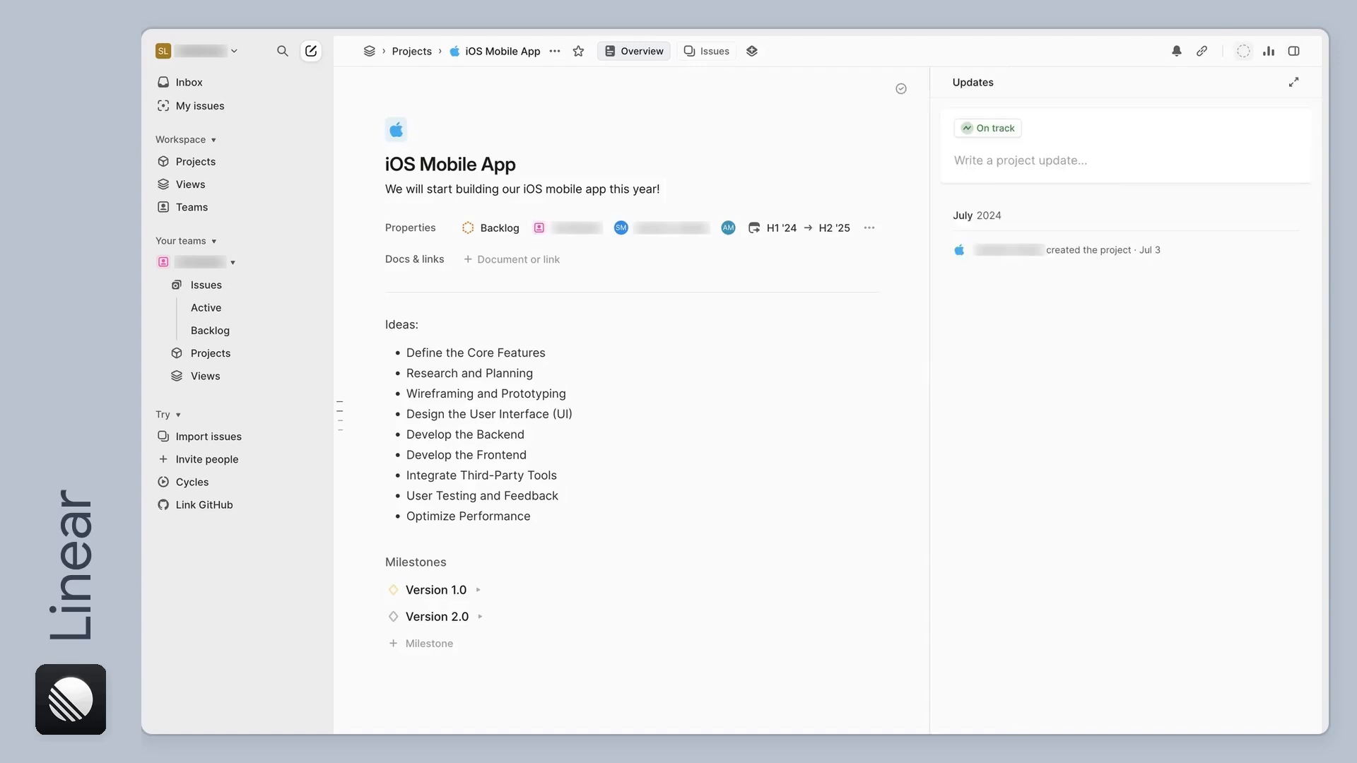
Step: Post an On track project update reading "Starting in August 2024" for iOS Mobile App and open its comments
left_click(1151, 167)
type("Starting in August 2024")
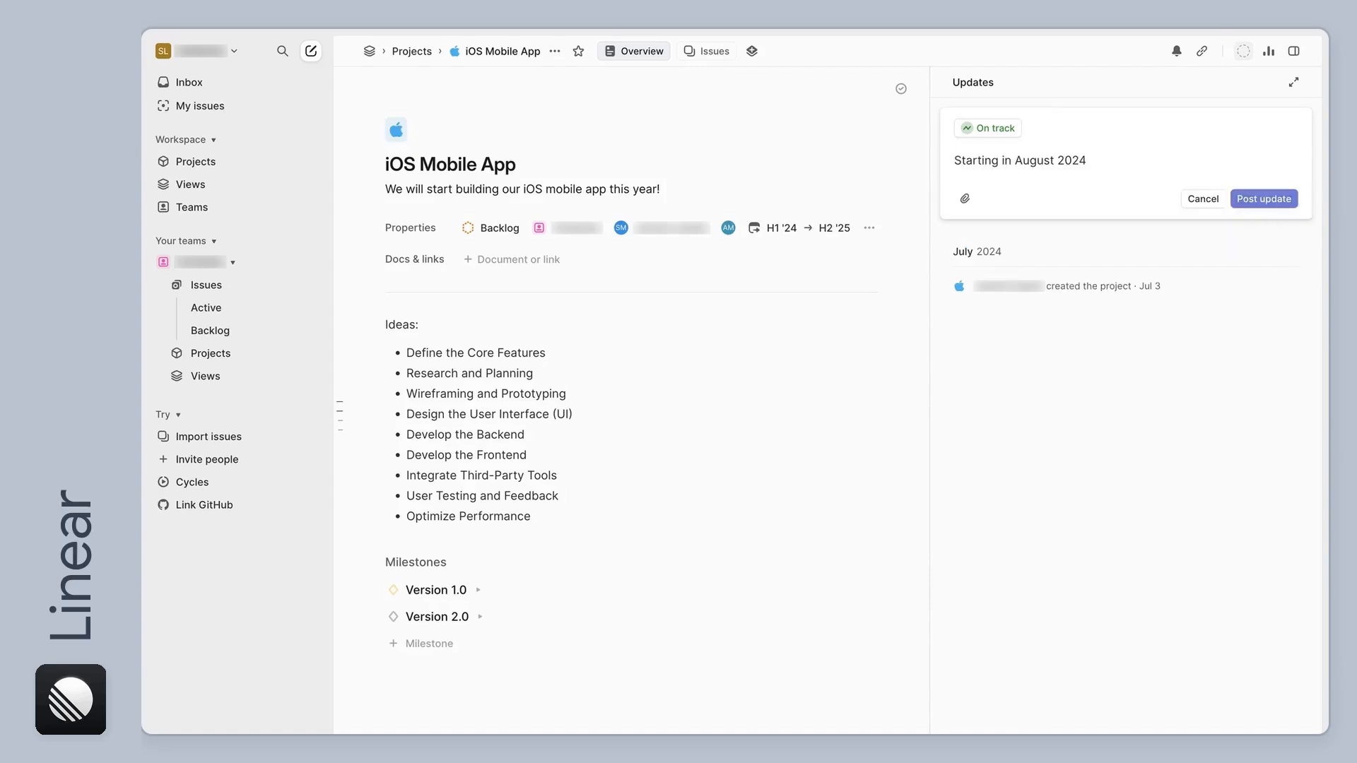
left_click(1264, 200)
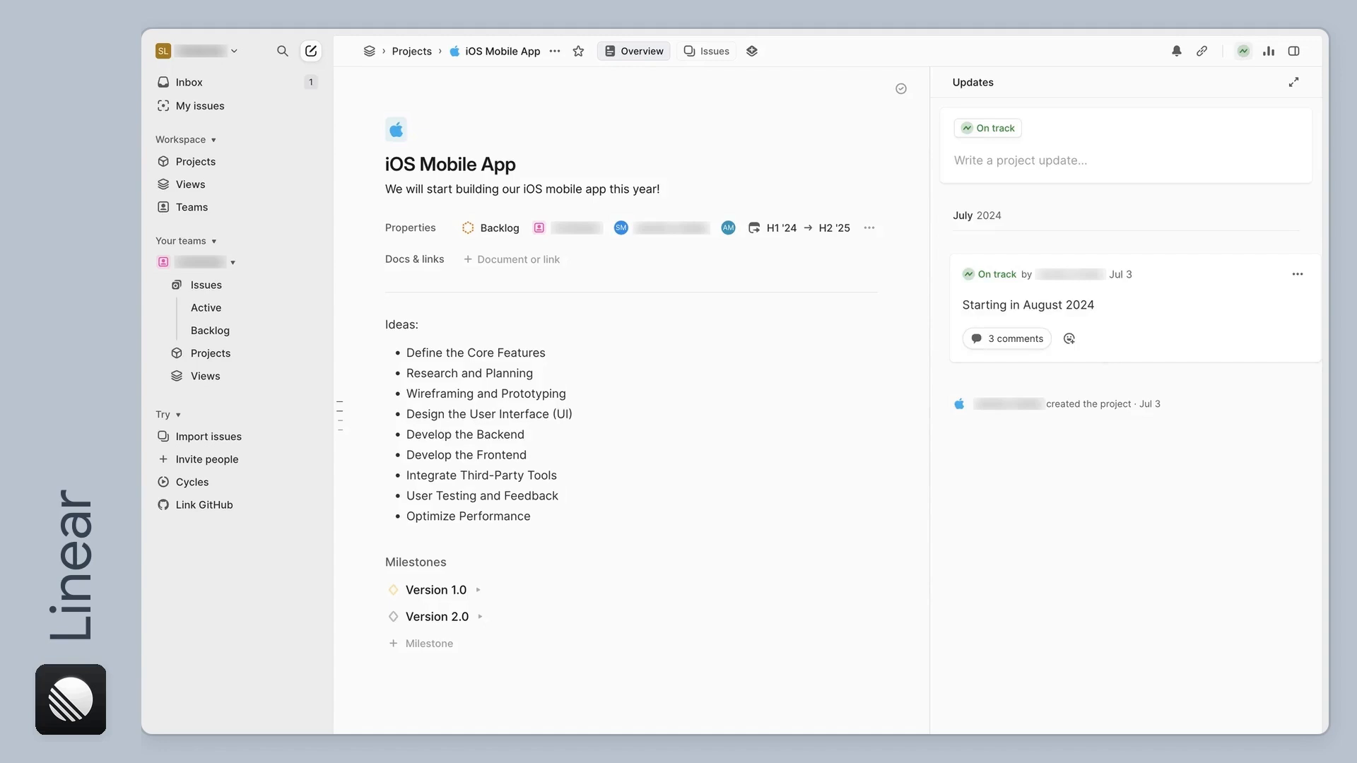
left_click(1006, 338)
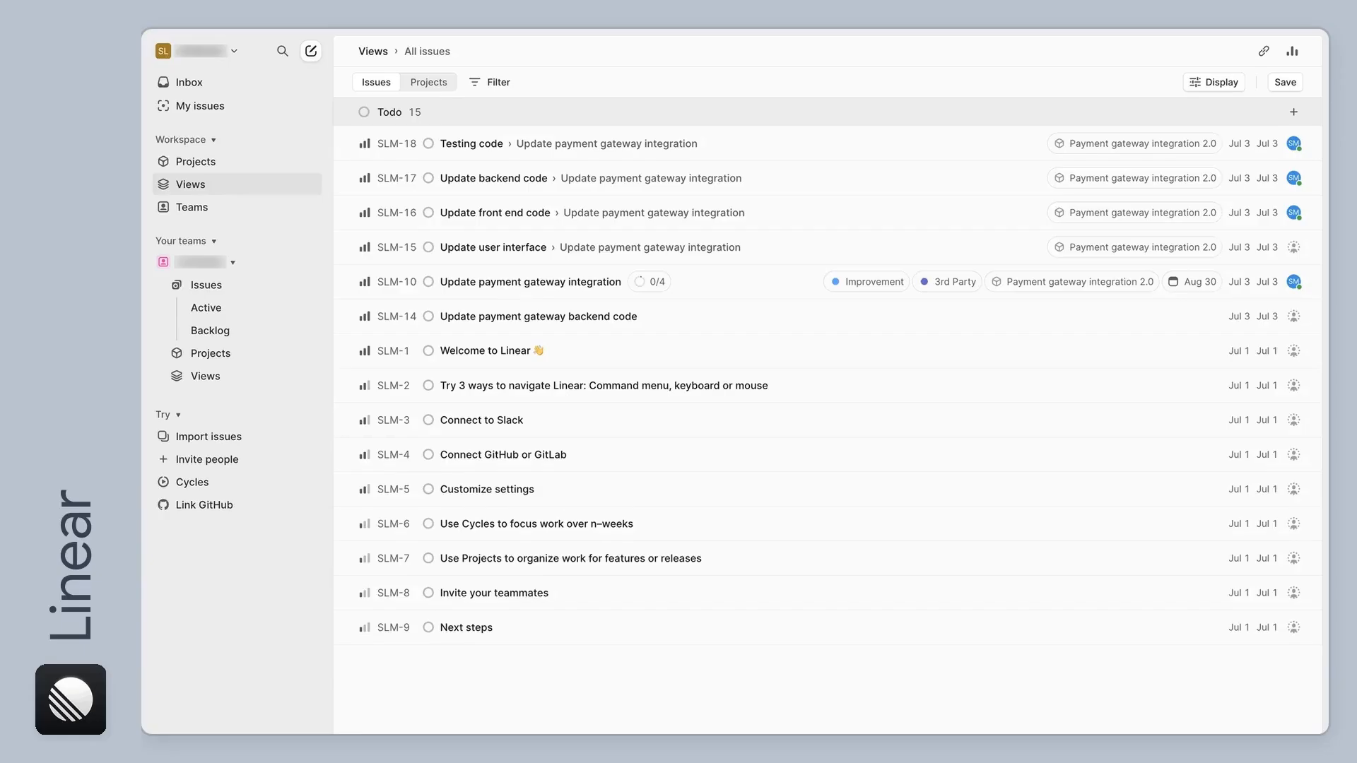
Step: Filter the All issues view with the AI Filter suggestion "assigned to me"
left_click(494, 85)
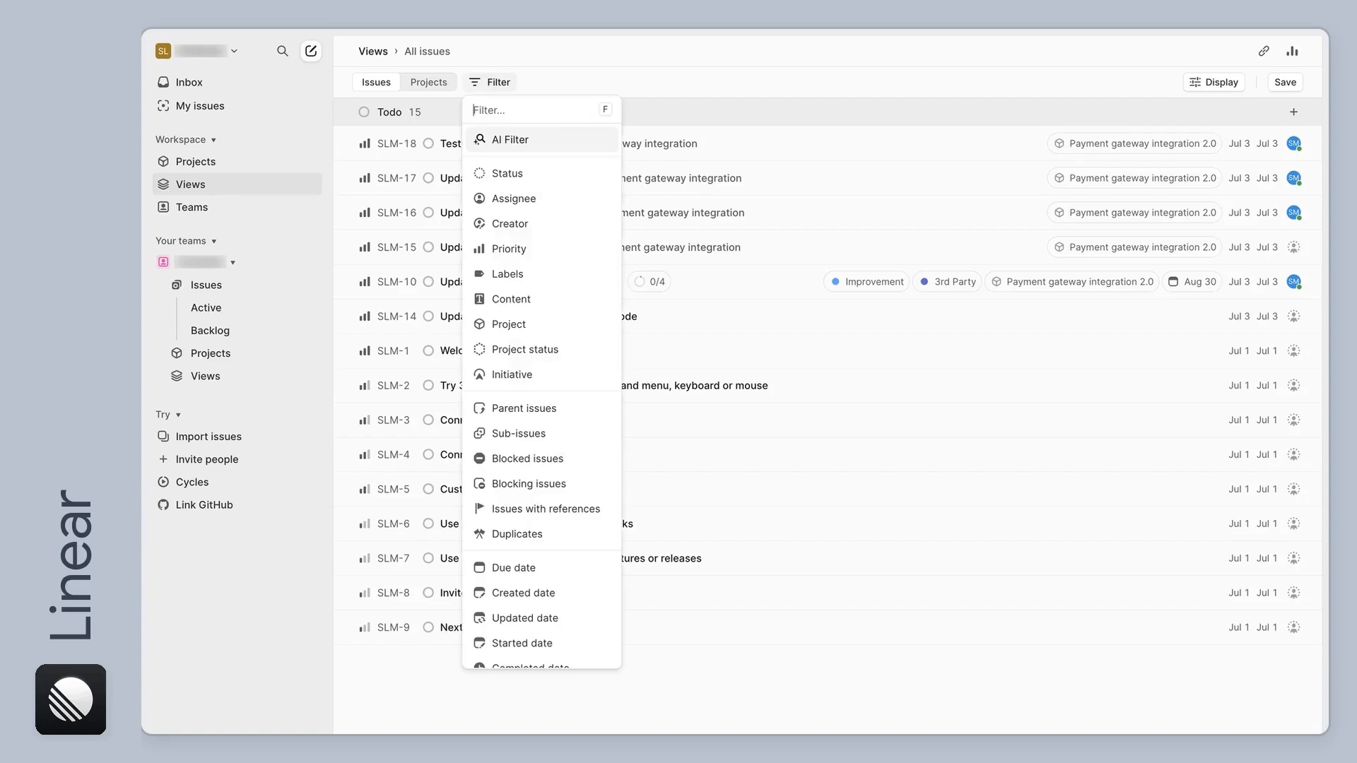
left_click(510, 140)
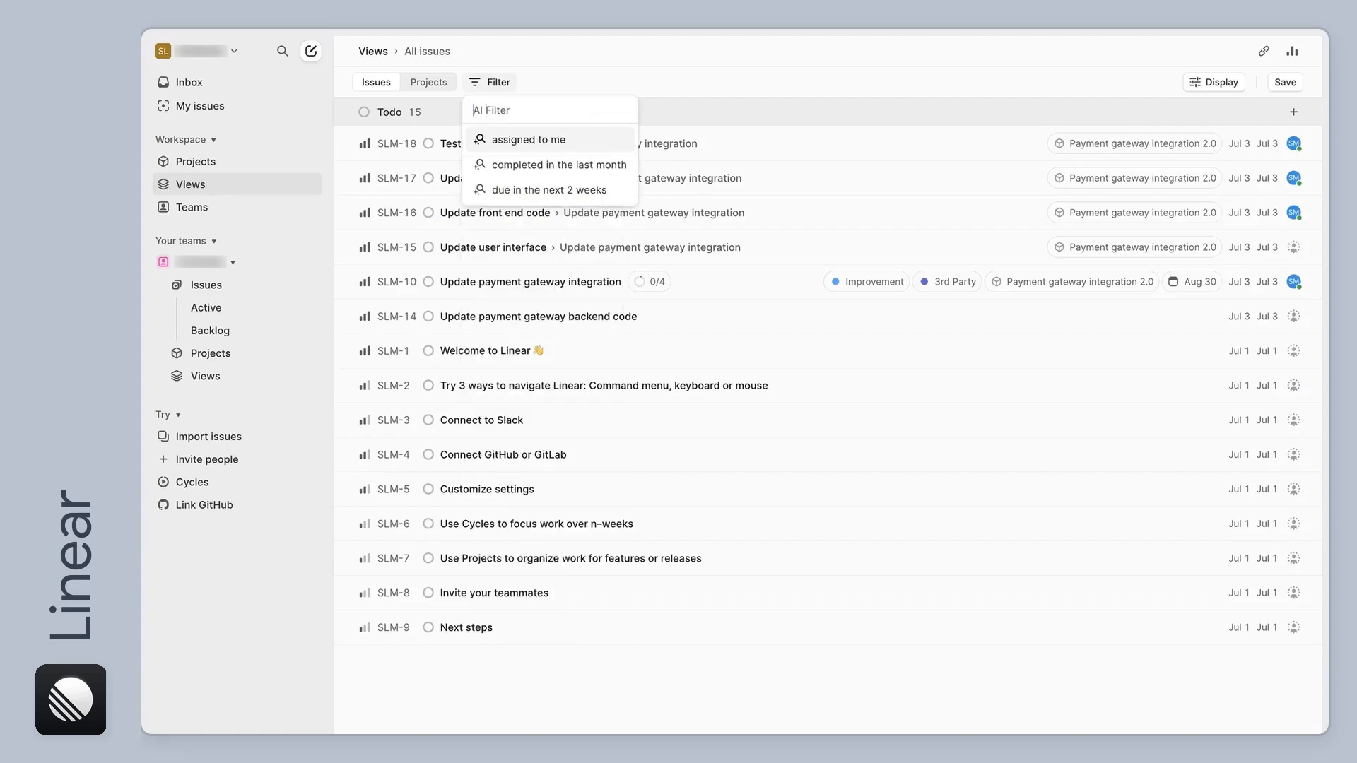
left_click(558, 141)
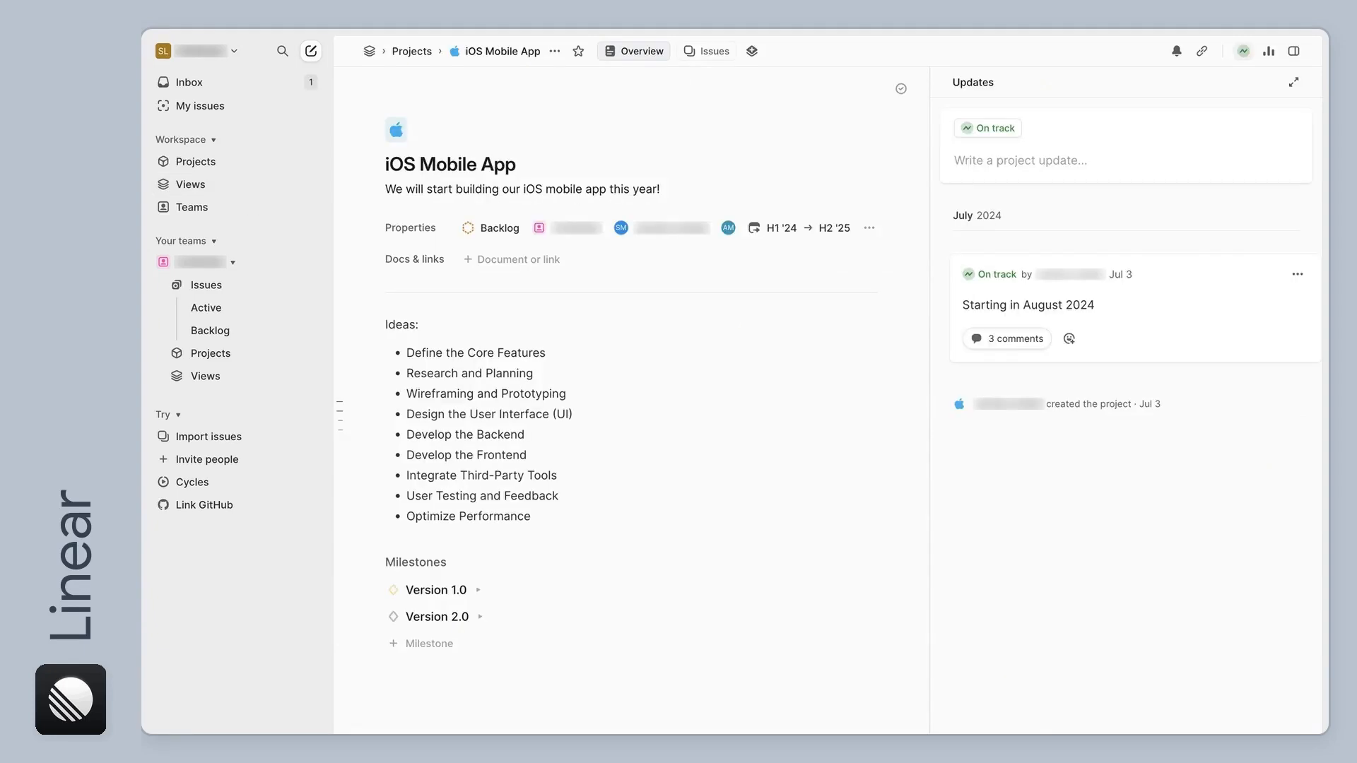
Step: Show the comments on the "Starting in August 2024" update of the iOS Mobile App project
left_click(1016, 338)
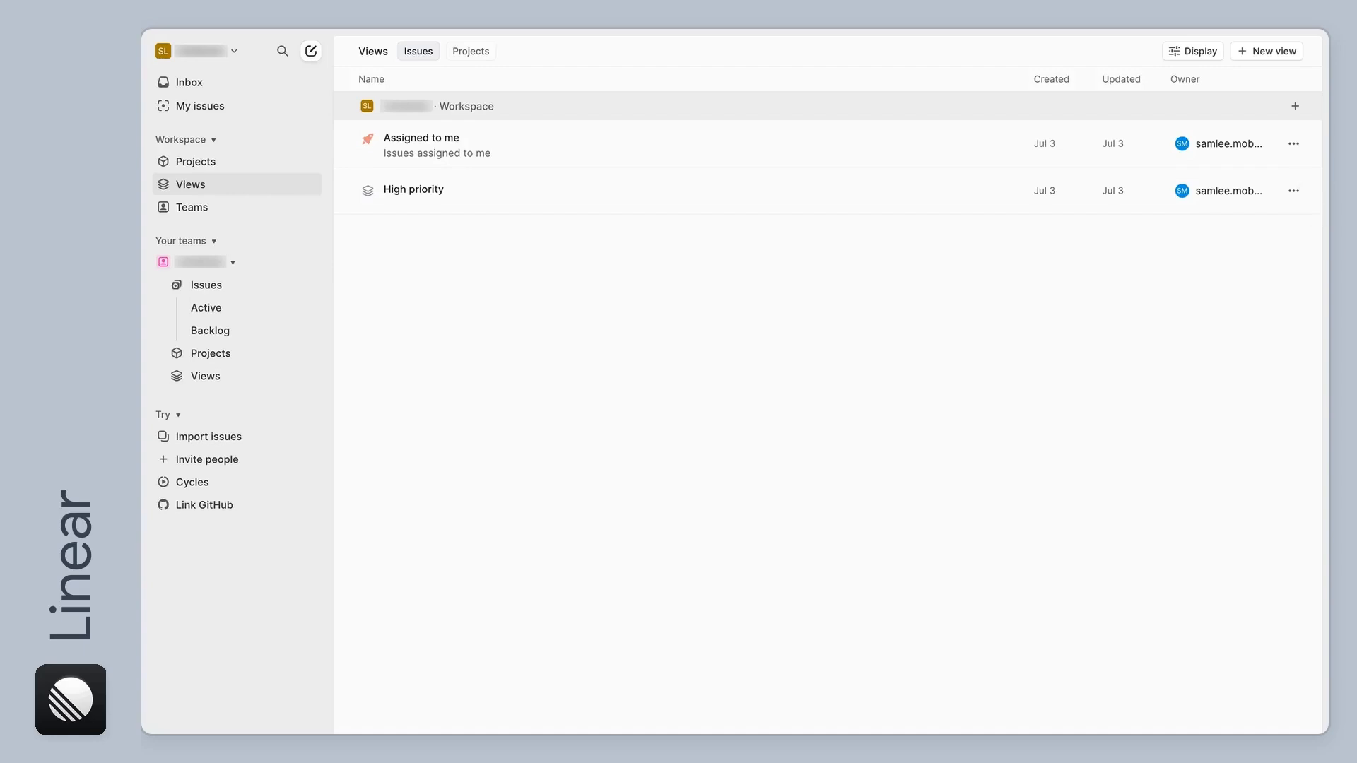
Step: Edit the High priority view, giving it a red exclamation icon and the description "Issues with high priority"
left_click(1293, 191)
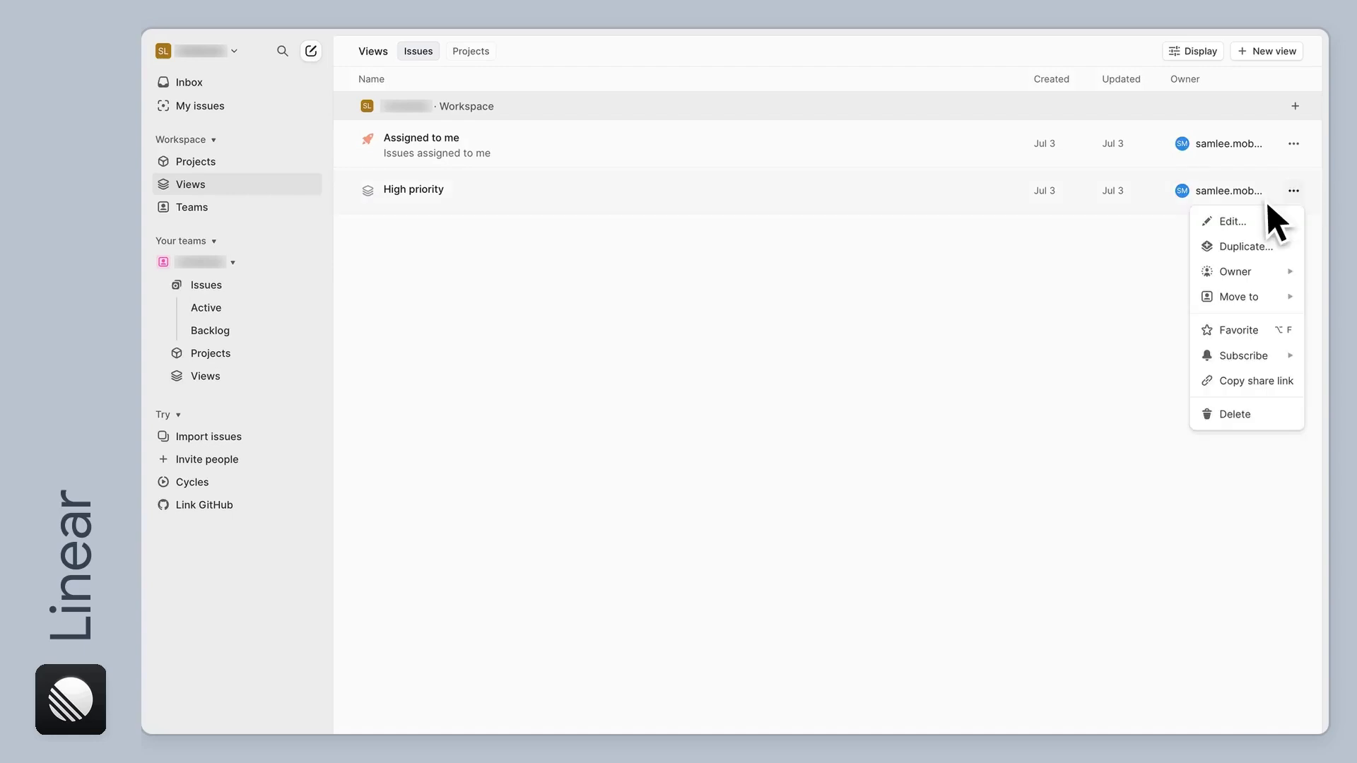
left_click(1244, 221)
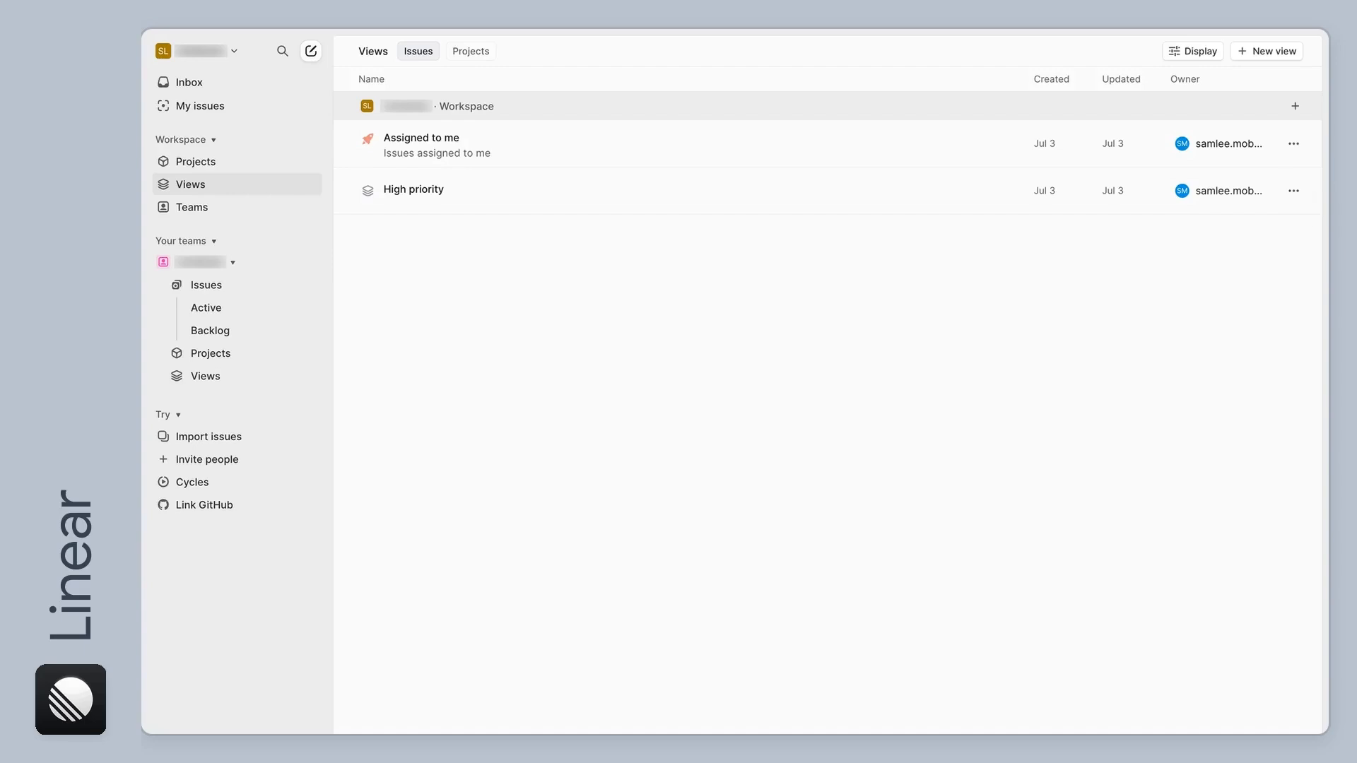
left_click(1293, 191)
left_click(1245, 219)
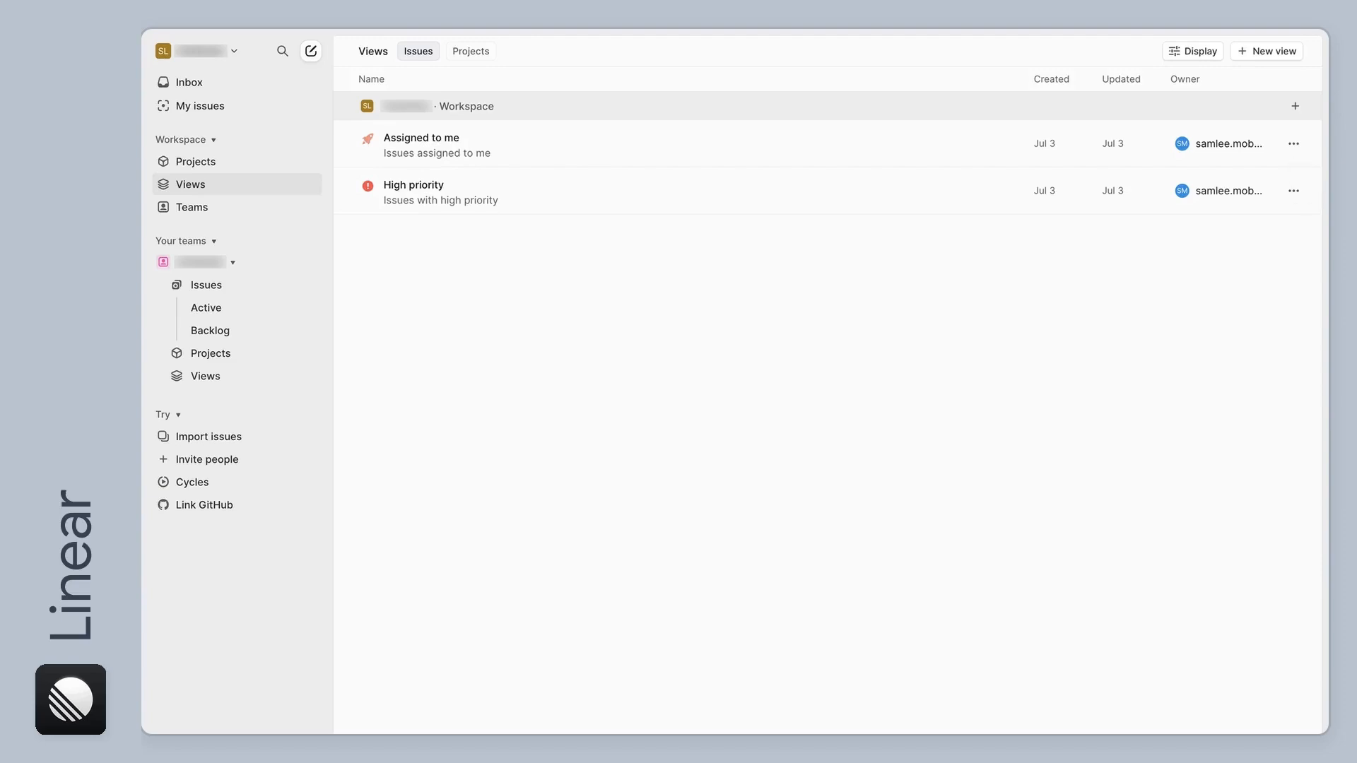
Step: Transfer ownership of the High priority view to the other workspace member and open the view
left_click(1293, 191)
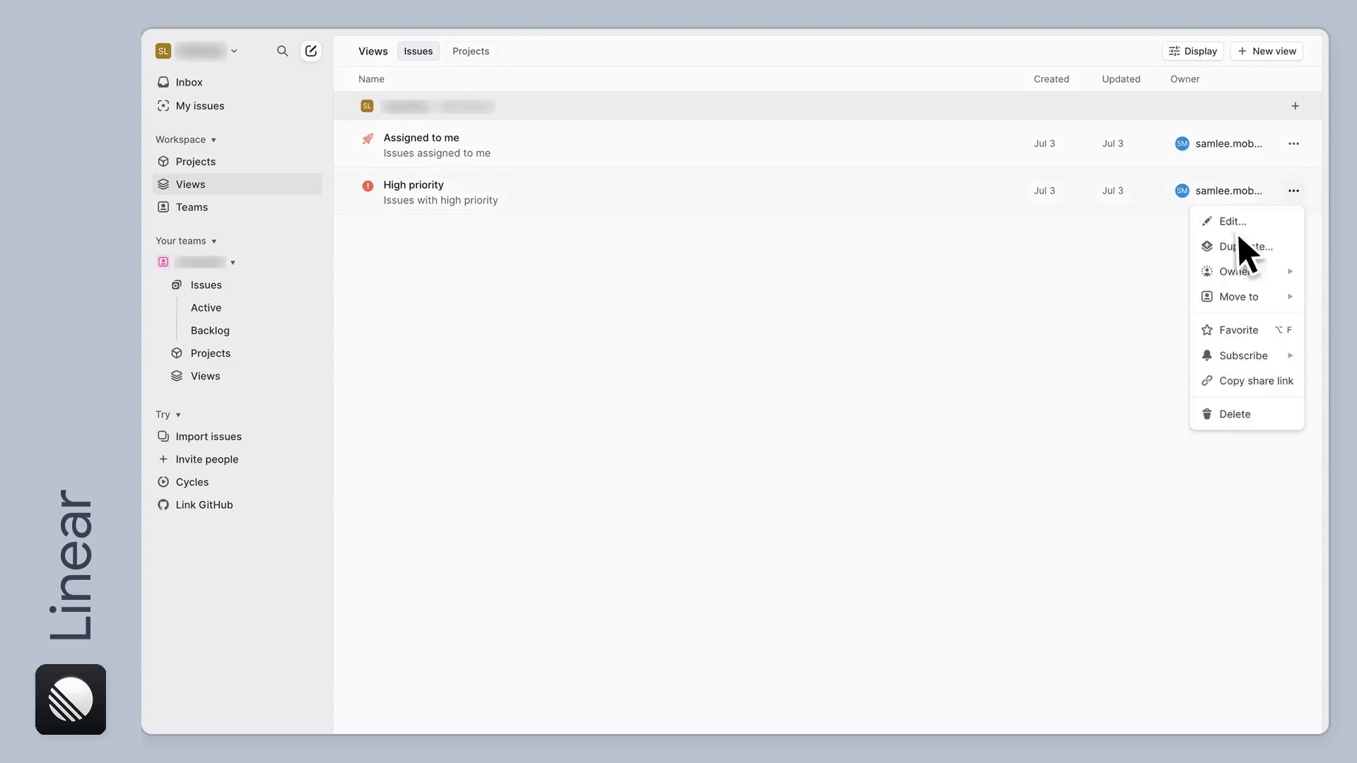
mouse_move(1235, 271)
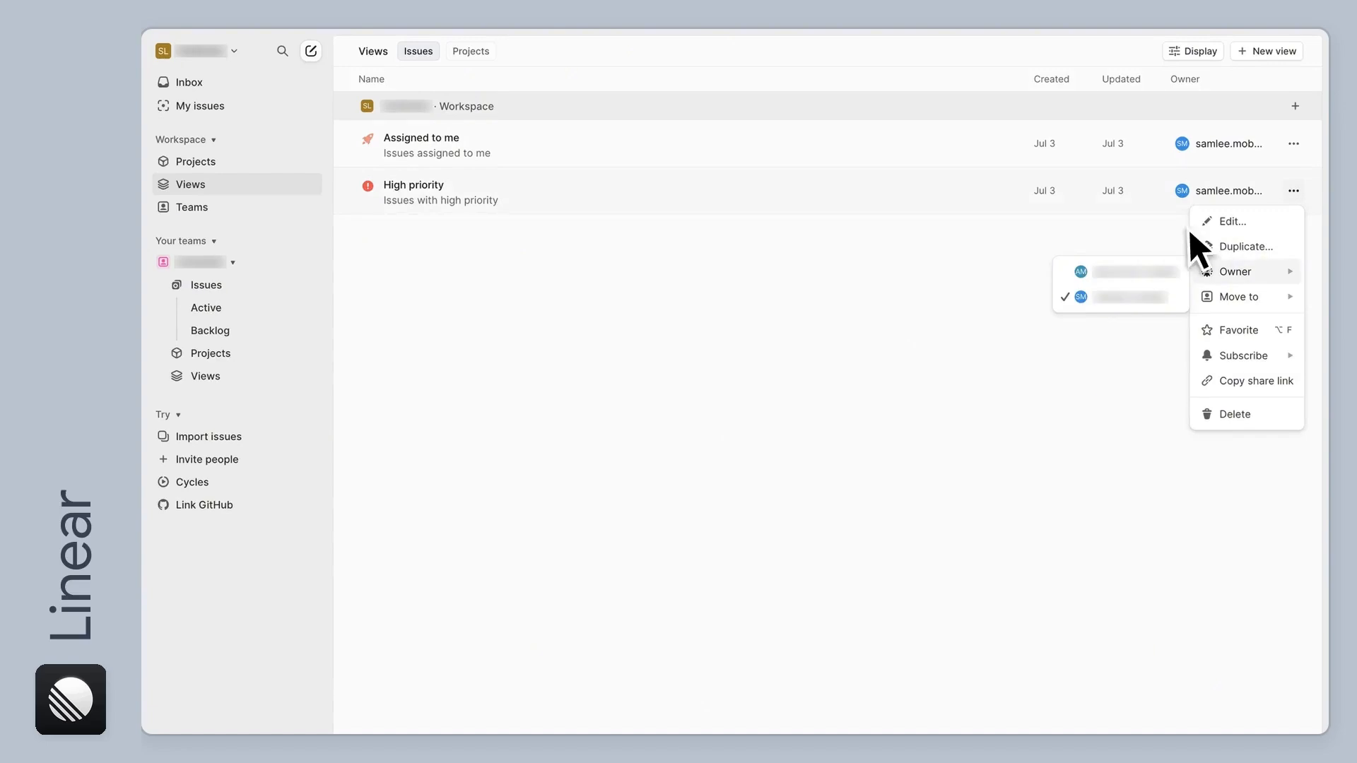
left_click(1131, 271)
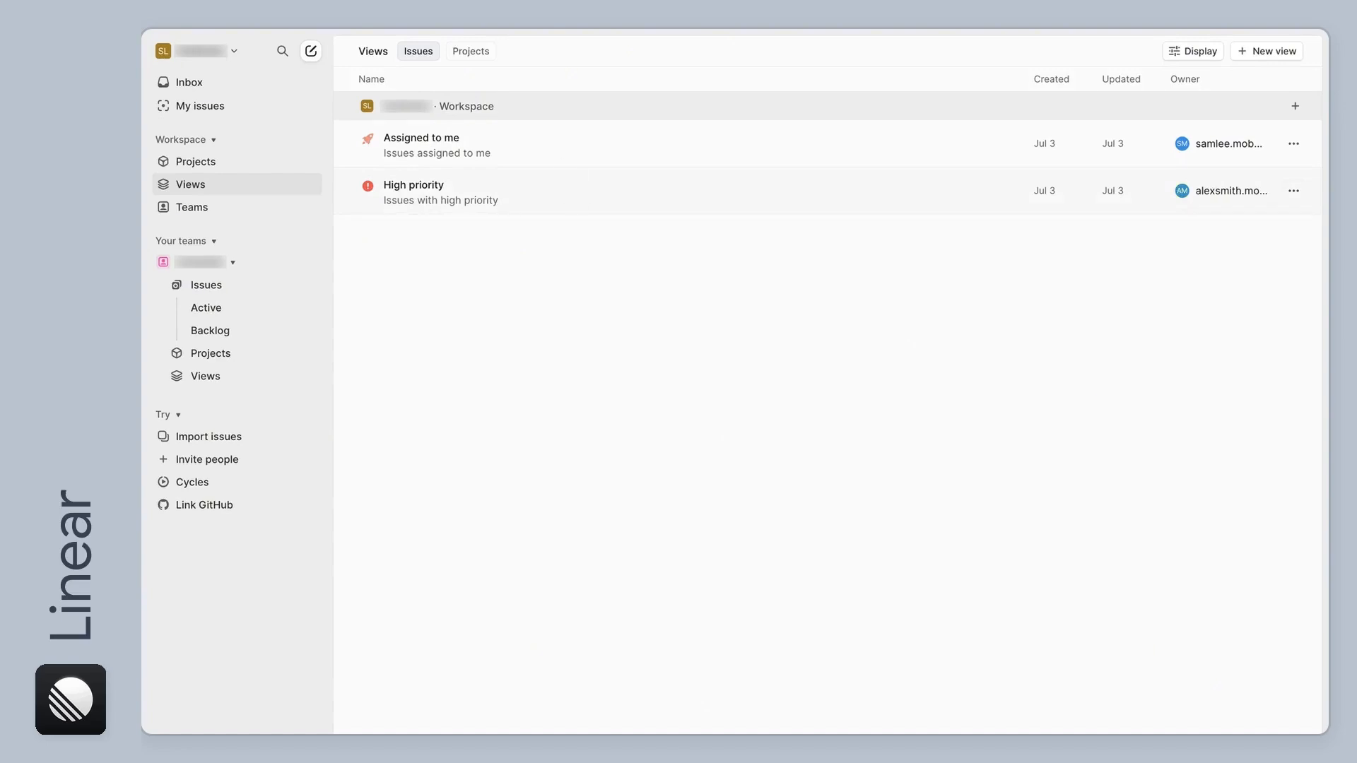
left_click(565, 188)
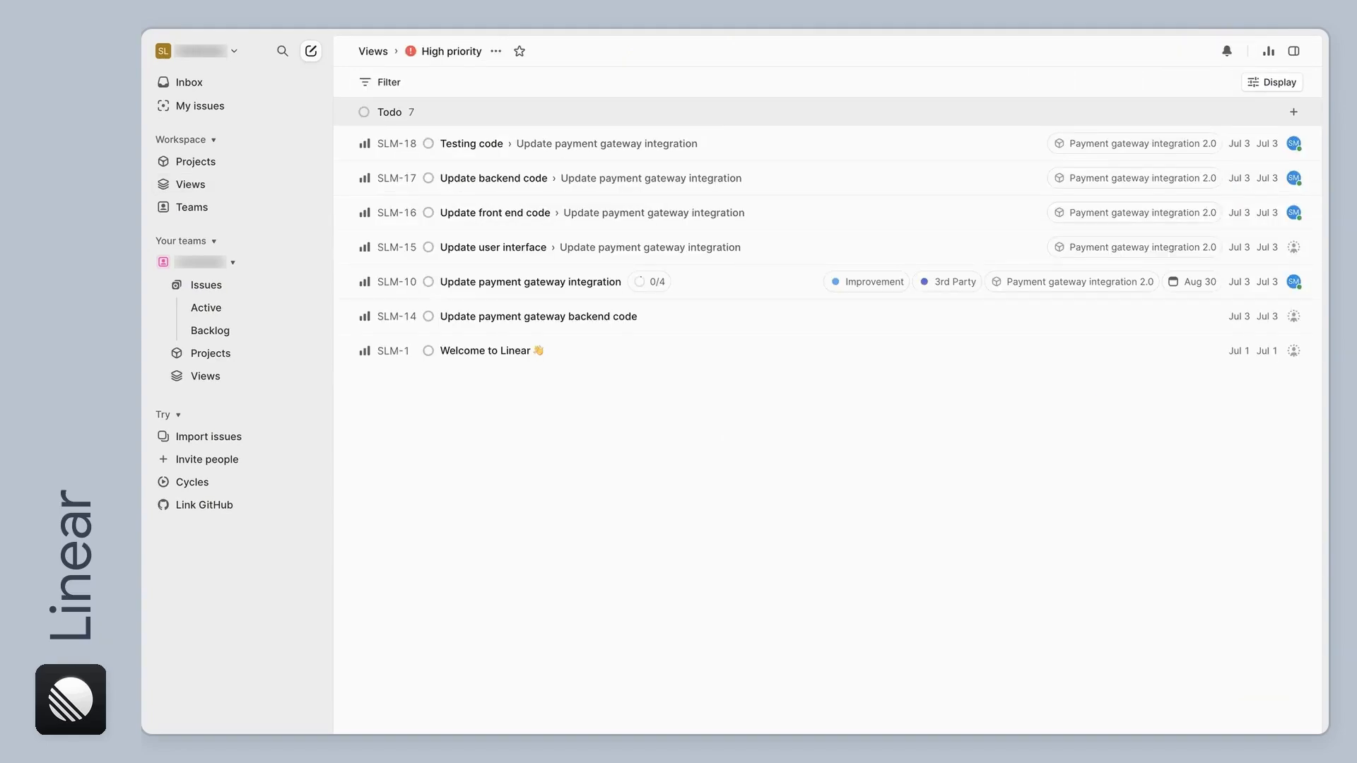
Step: Move the High priority view from the workspace to the Personal views
left_click(191, 183)
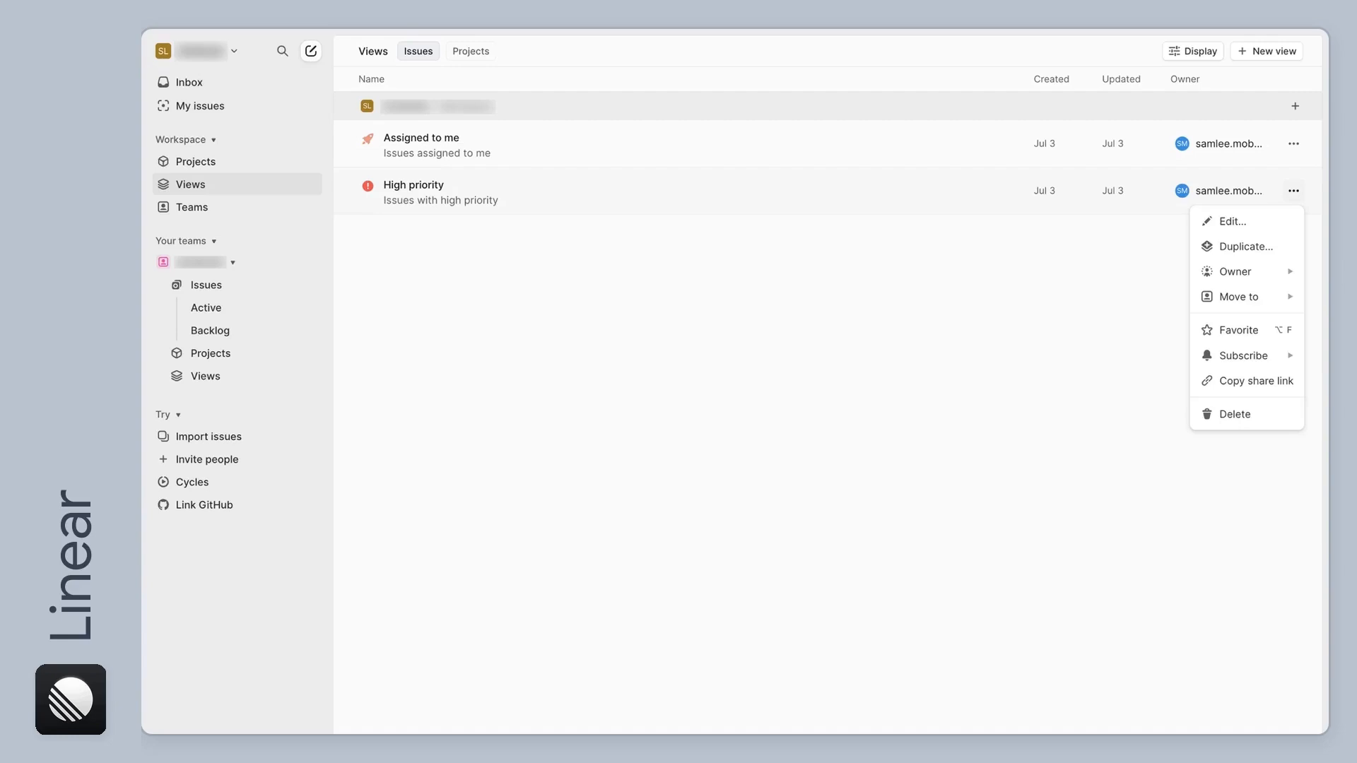
mouse_move(1238, 297)
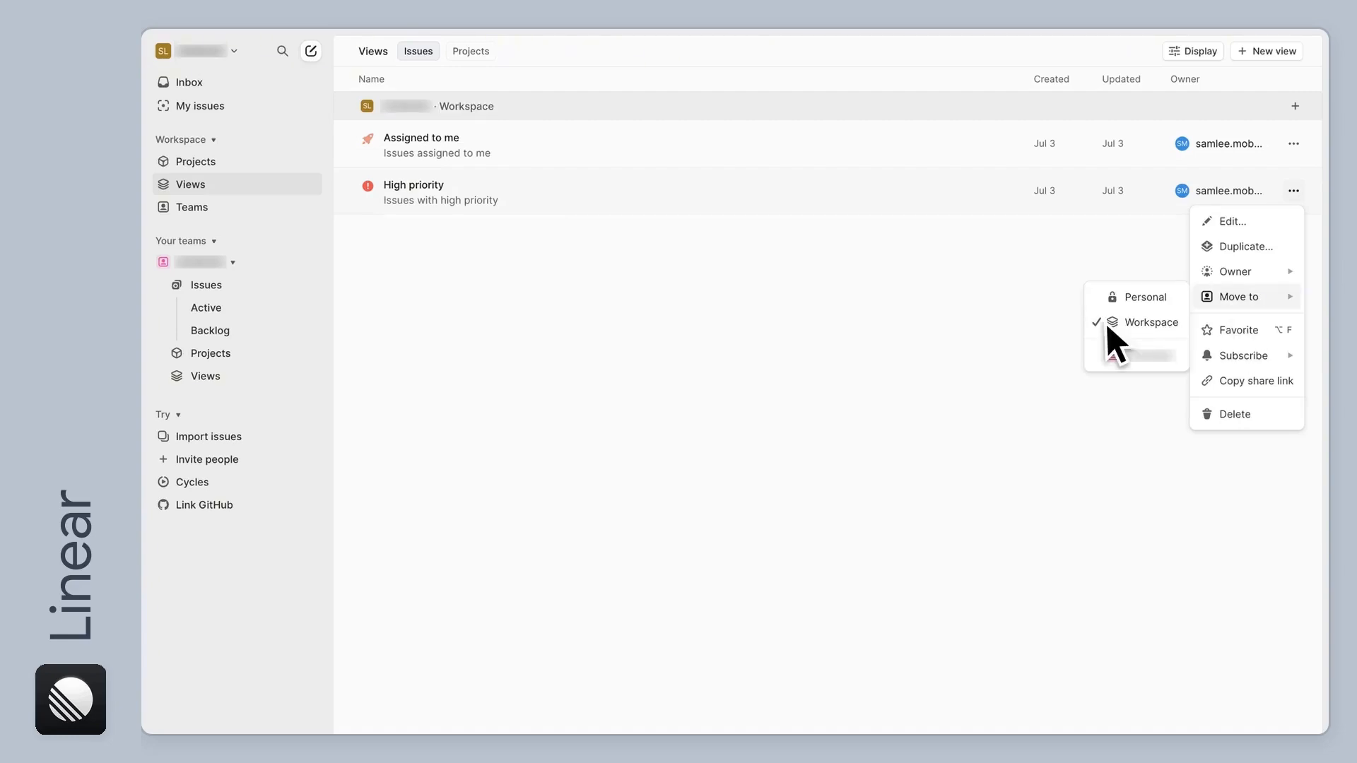
left_click(1139, 297)
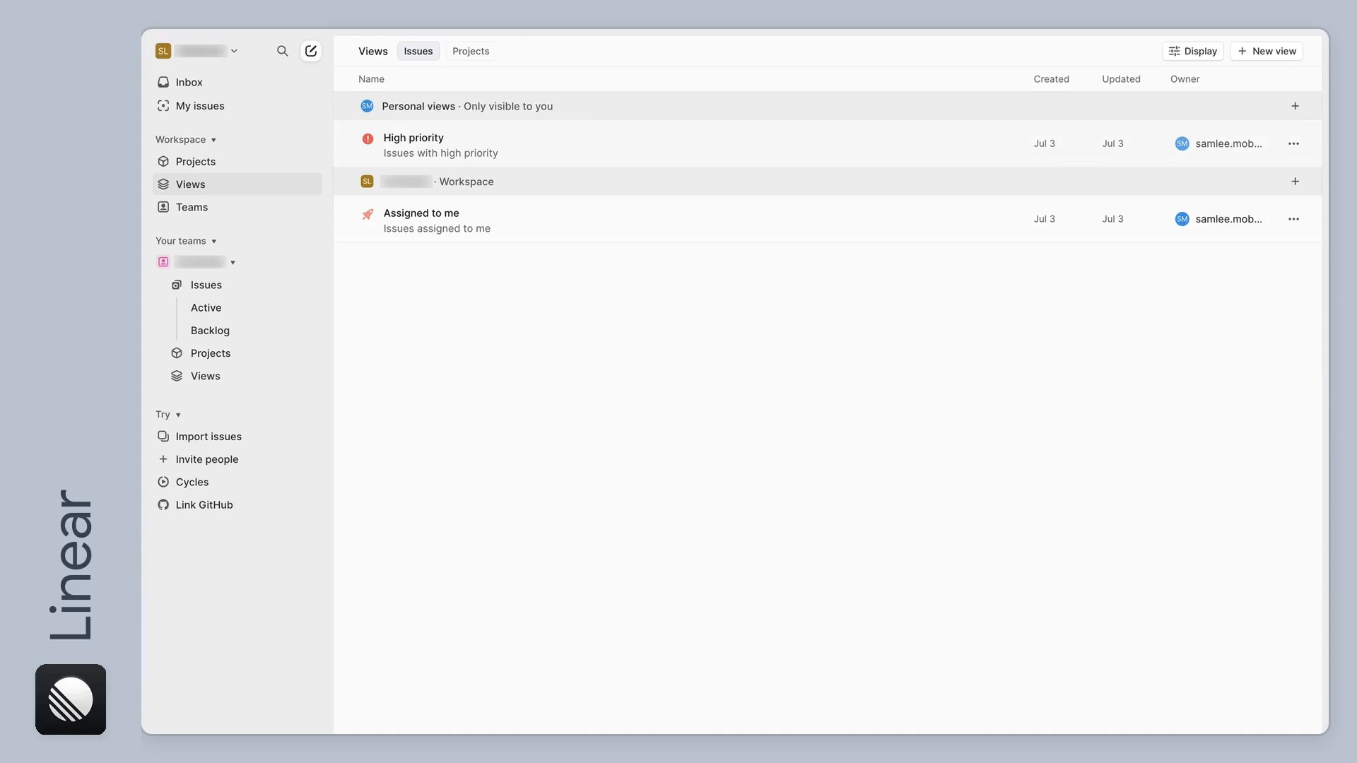